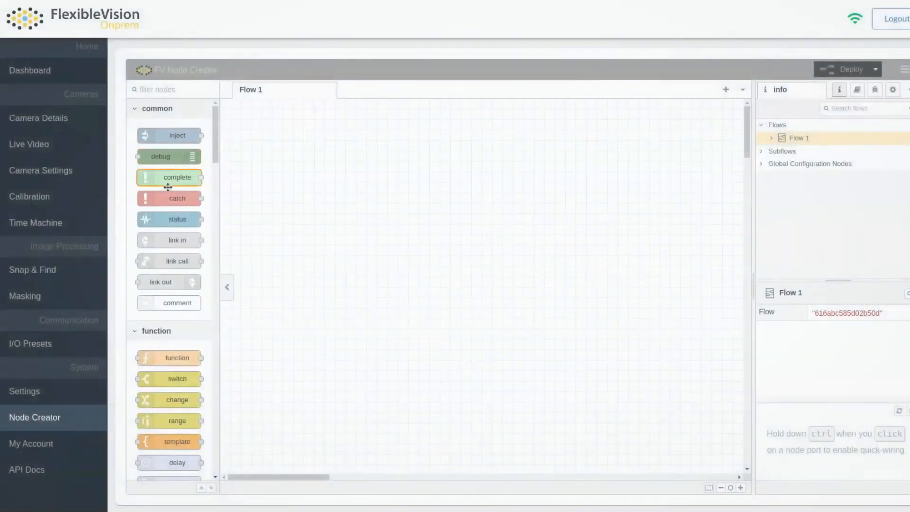
Step: Place an inject node and a debug node on Flow 1 and wire the inject output to the debug input
left_click_drag(163, 136, 352, 172)
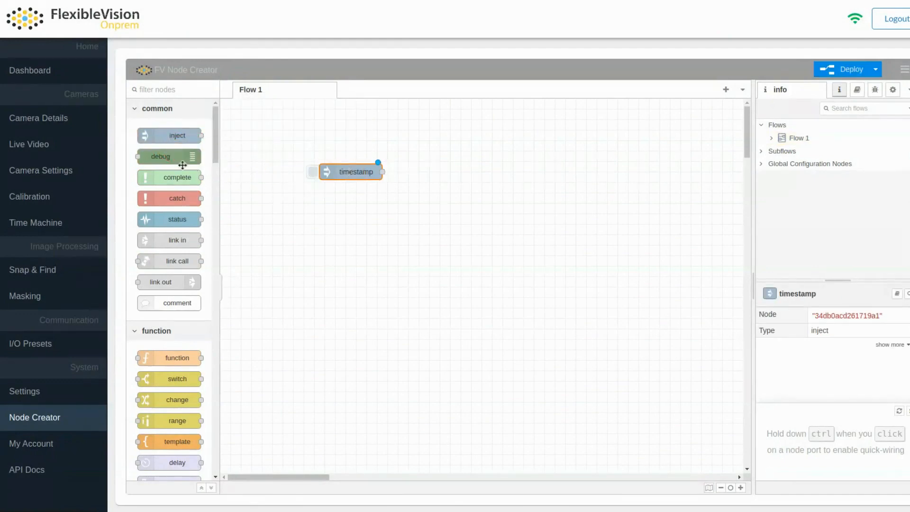
left_click_drag(183, 161, 631, 171)
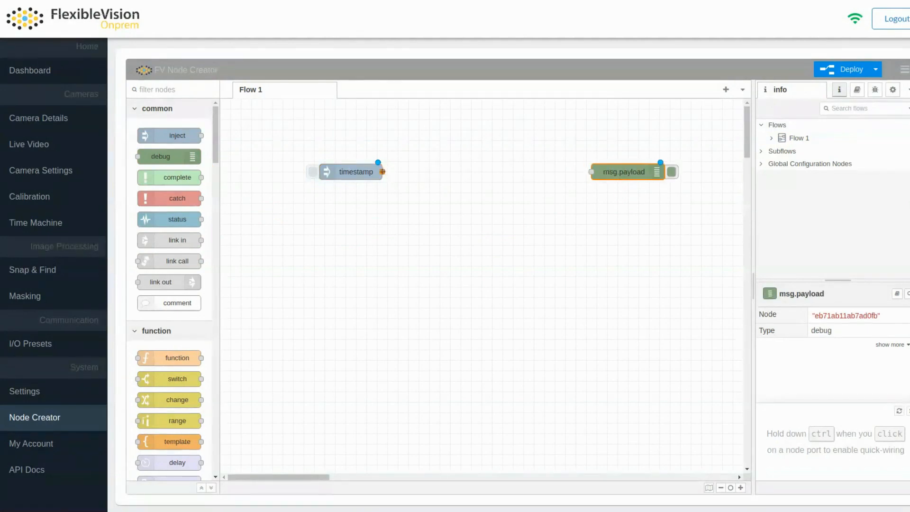
left_click_drag(382, 171, 592, 174)
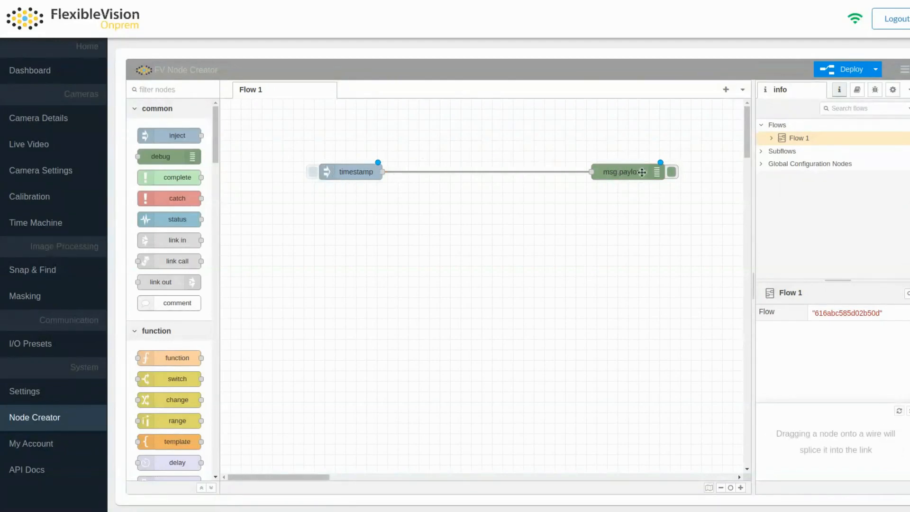
Step: Show the debug messages, deploy the flow and trigger the timestamp inject node
left_click(876, 90)
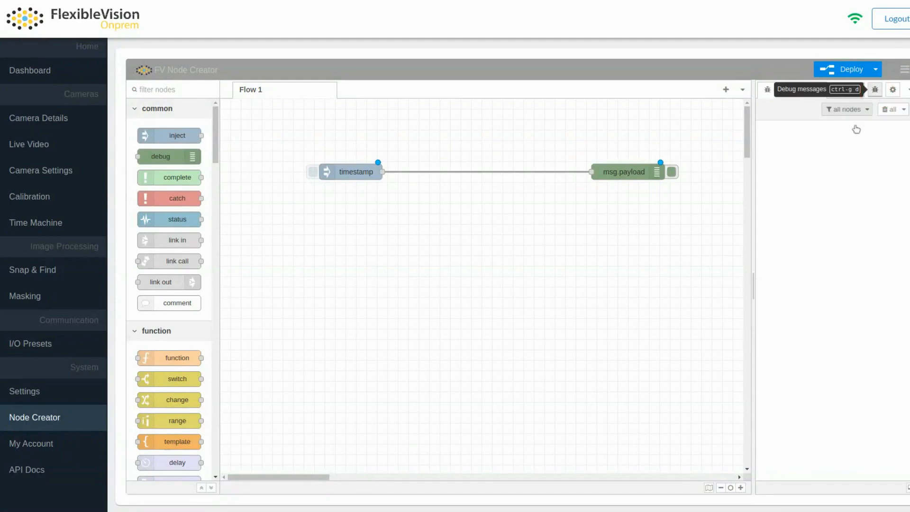
left_click(844, 72)
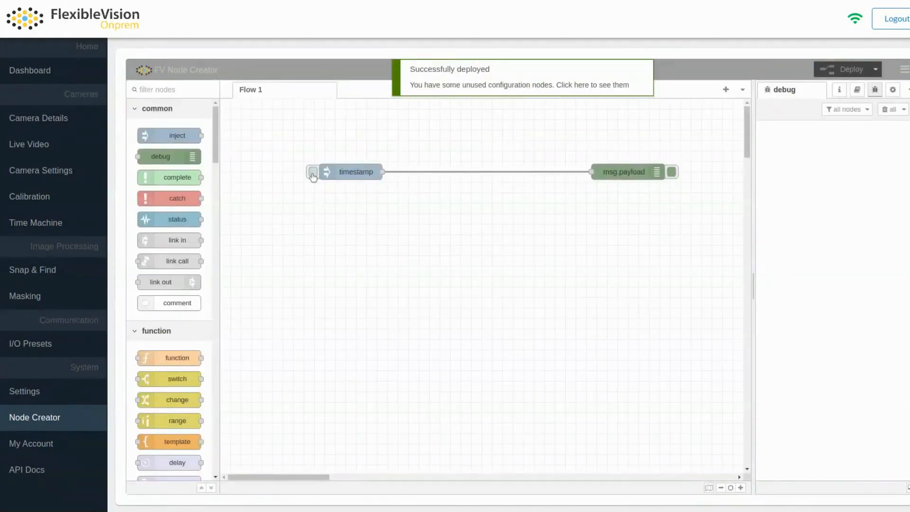
left_click(313, 173)
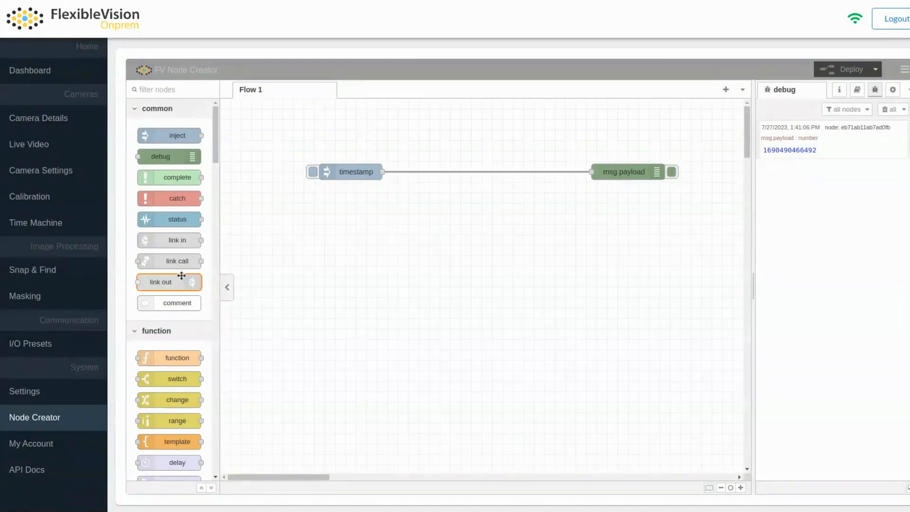
Step: Insert a Flexible Vision onprem-snap node into the wire between the timestamp and msg.payload nodes
scroll(179, 334, "down", 2)
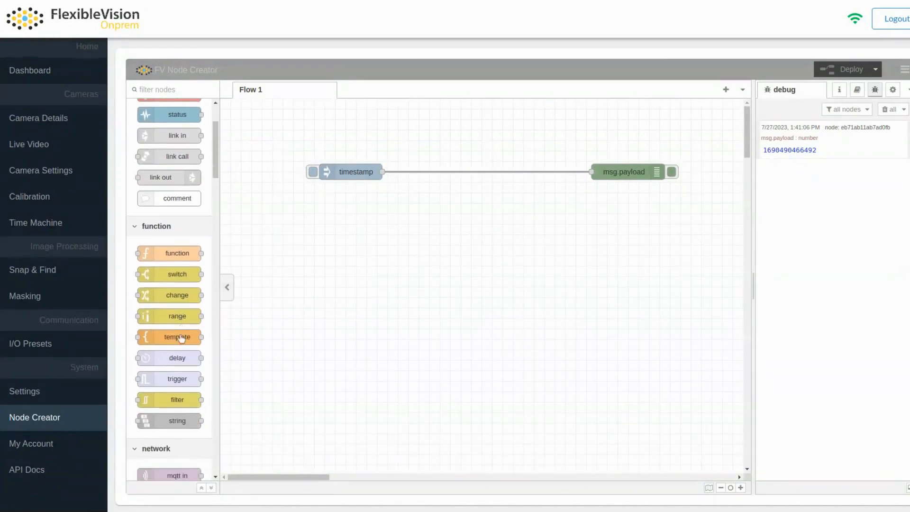
scroll(181, 338, "down", 10)
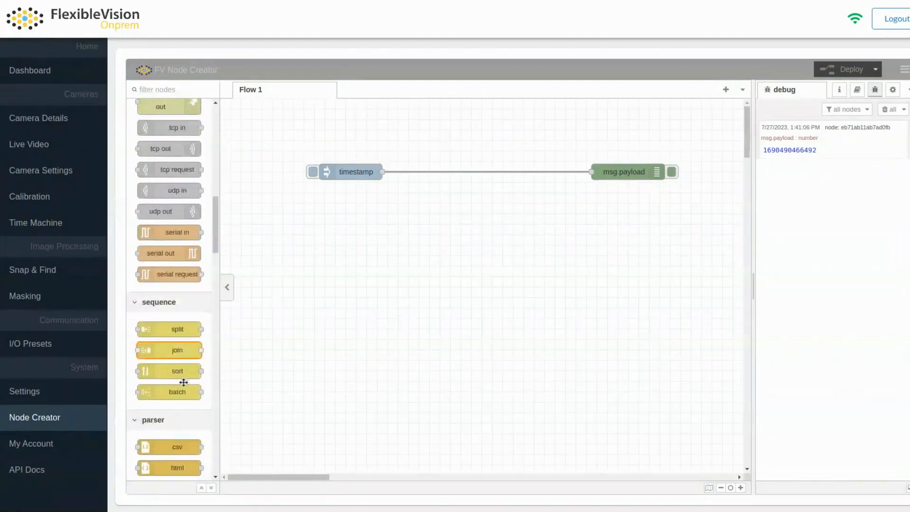
scroll(183, 382, "down", 8)
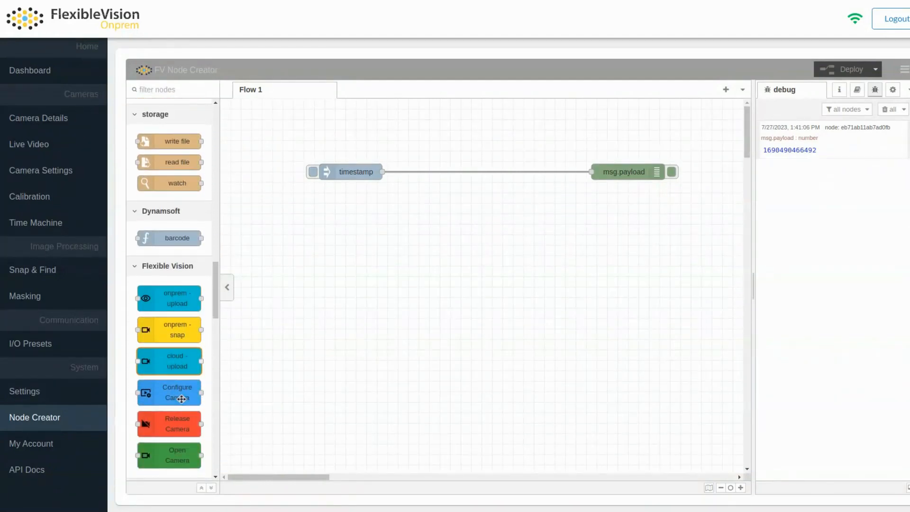
mouse_move(162, 331)
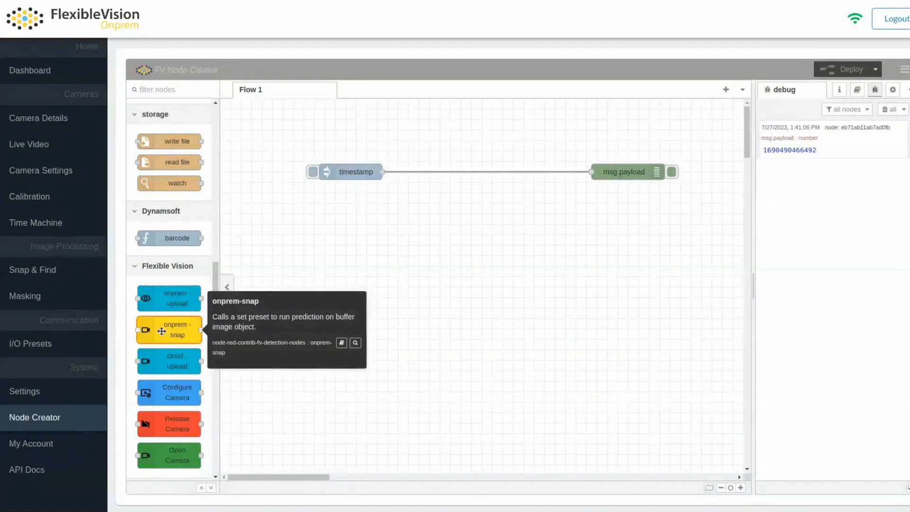
left_click_drag(162, 331, 473, 175)
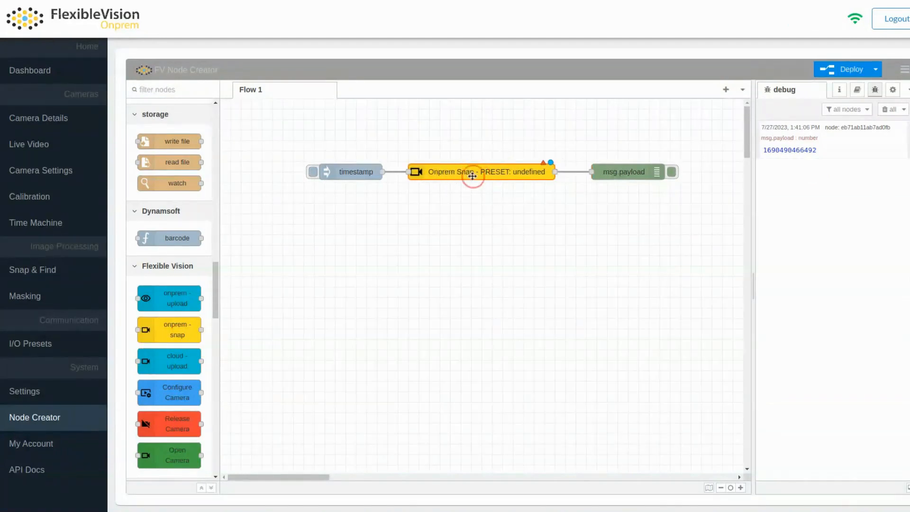
Step: Give the onprem-snap node new server settings: workstation Line1, username admin, the account password and FV Server IP 172.17.0.1
double_click(500, 173)
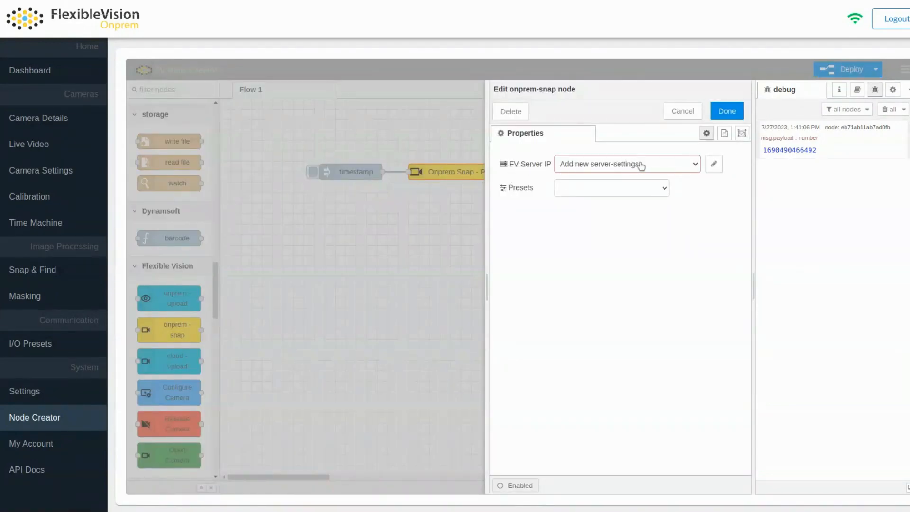
left_click(715, 164)
left_click(631, 164)
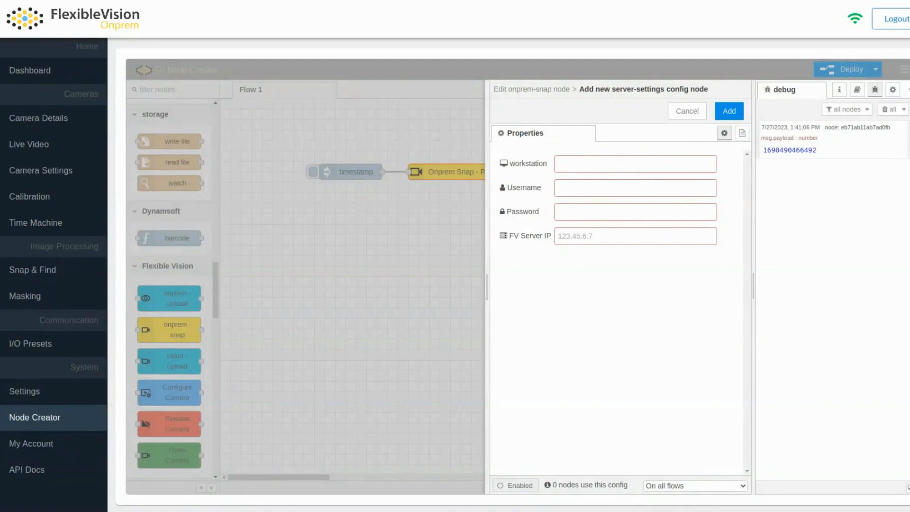
type("Line1")
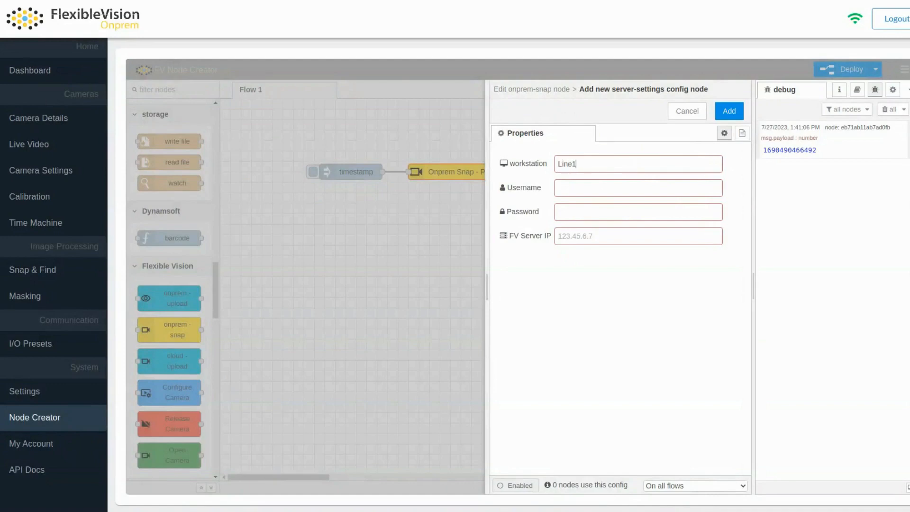
left_click(573, 193)
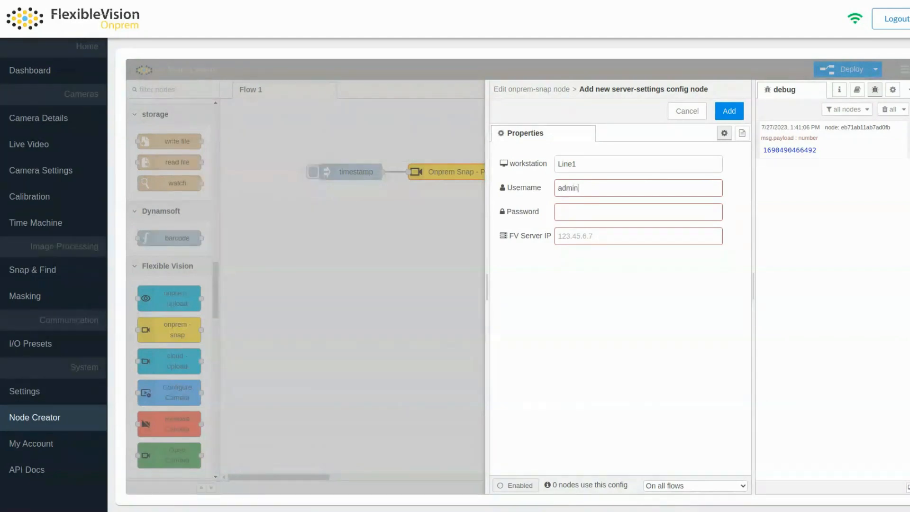
key("Tab")
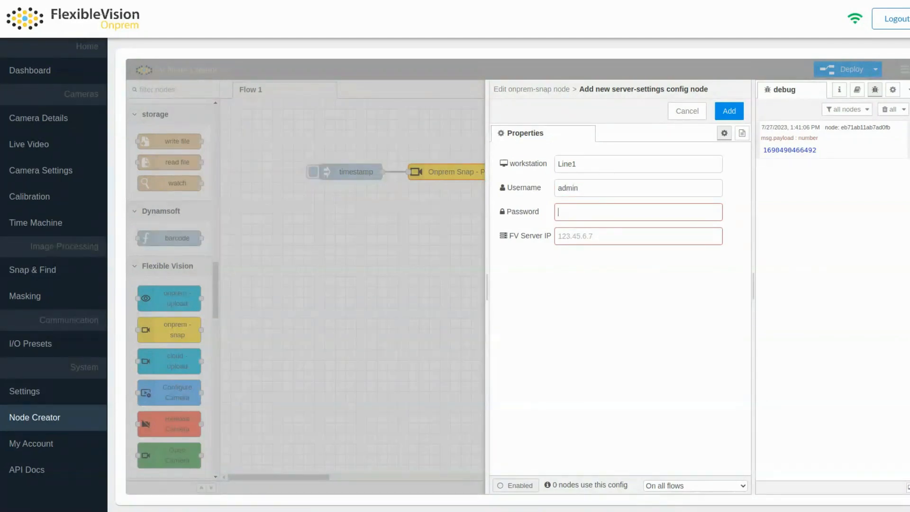
left_click(578, 237)
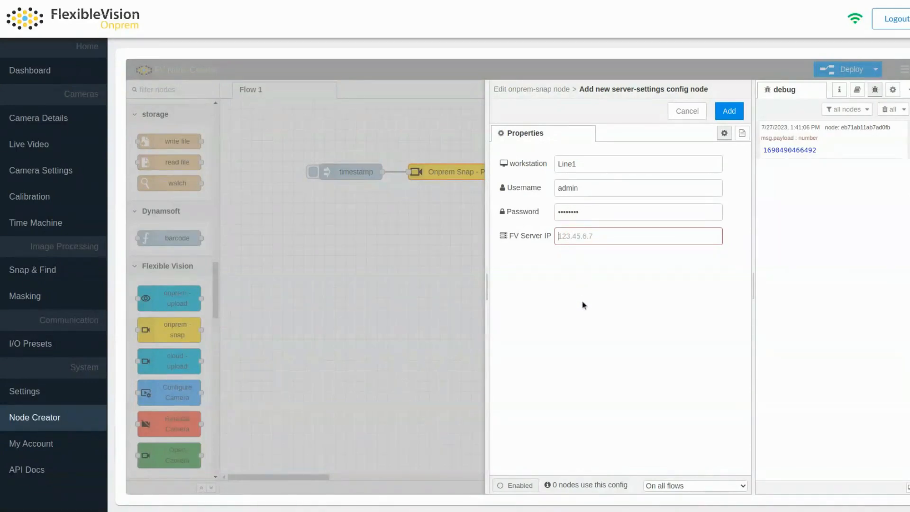
type("172.17.0.1")
left_click(730, 112)
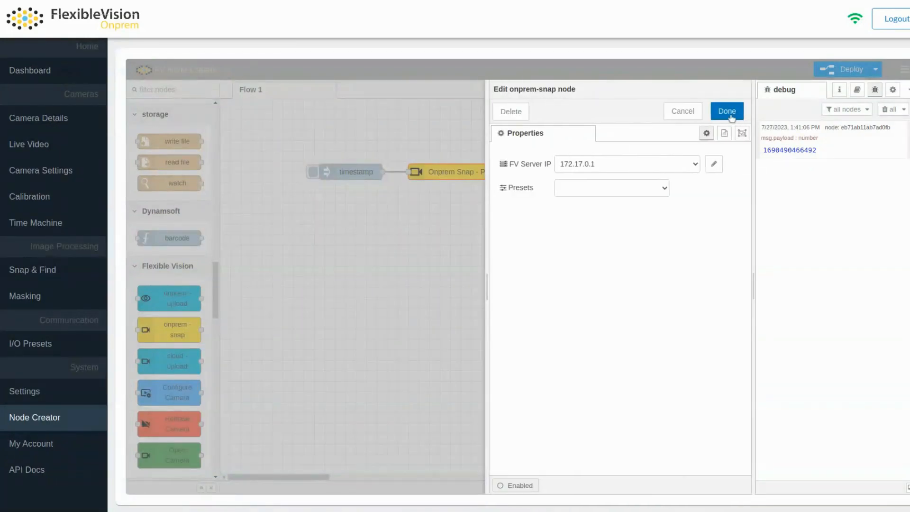
left_click(731, 117)
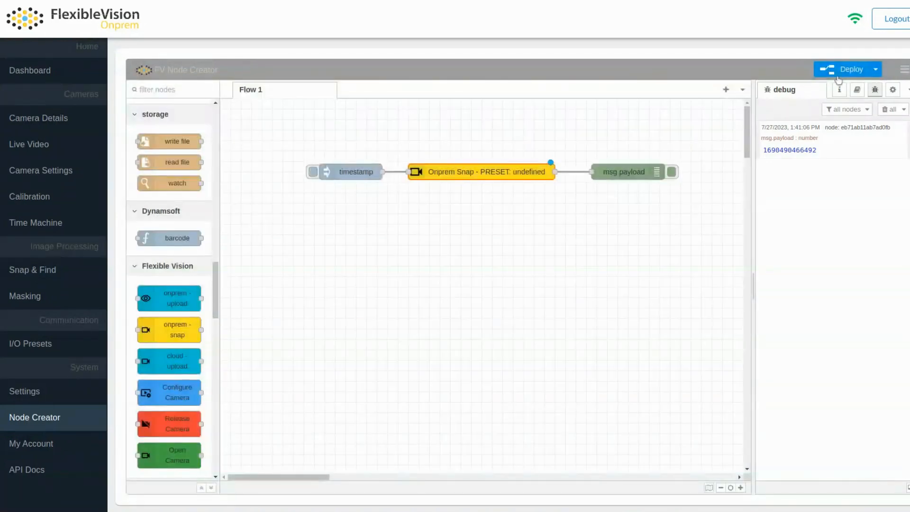
Step: Deploy the flow with the new server settings, and set the onprem-snap node's preset to Preset: 2
left_click(841, 75)
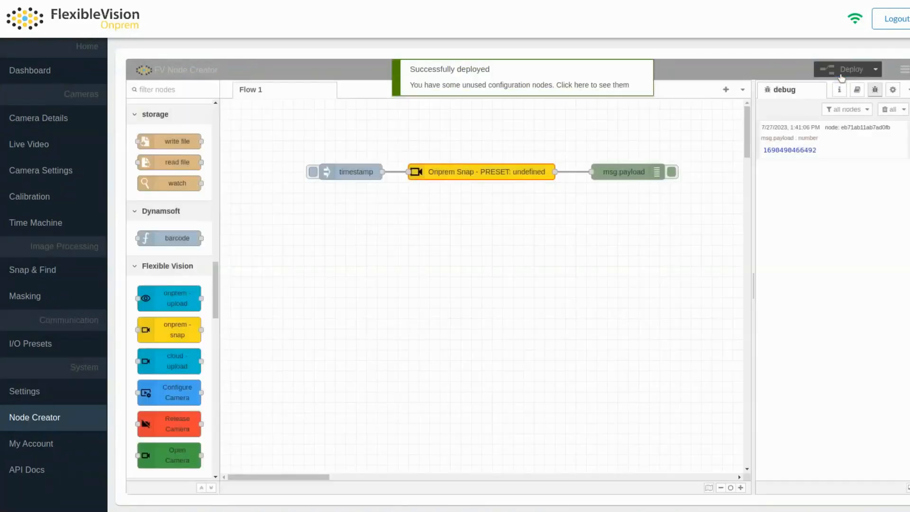
double_click(480, 171)
left_click(594, 188)
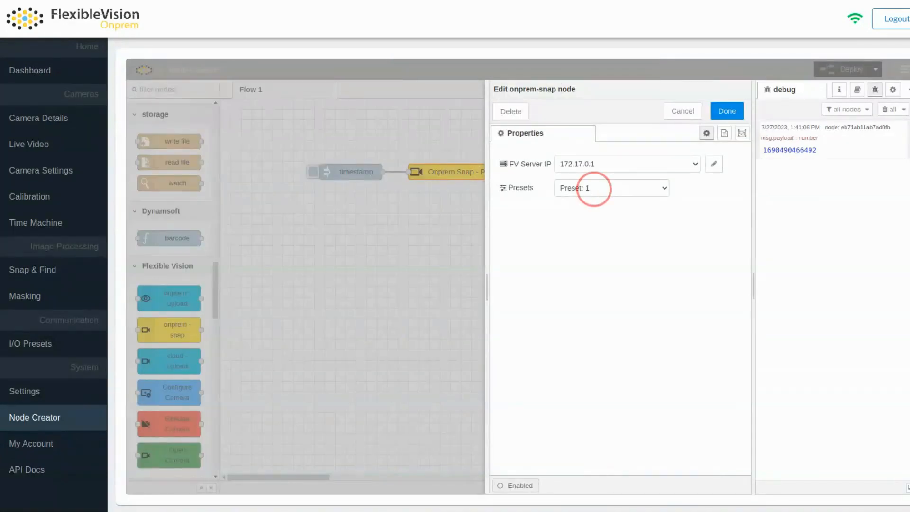
left_click(579, 213)
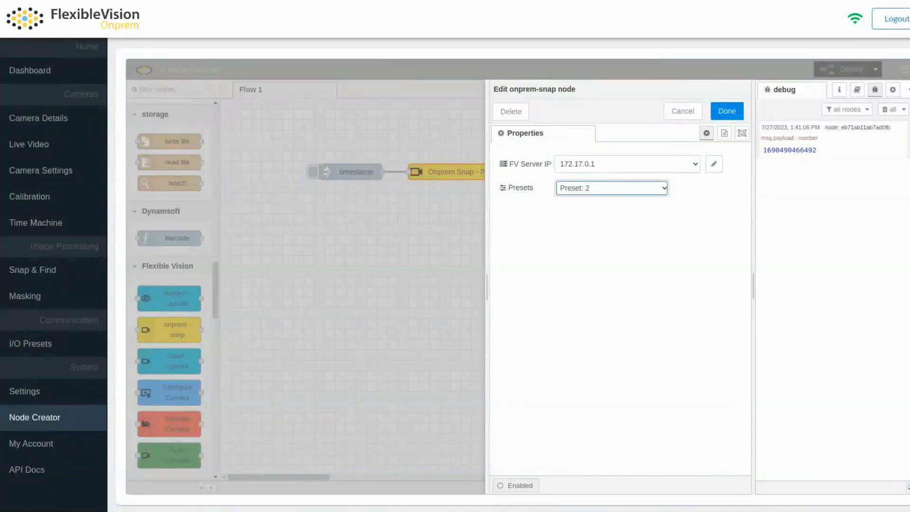
left_click(727, 112)
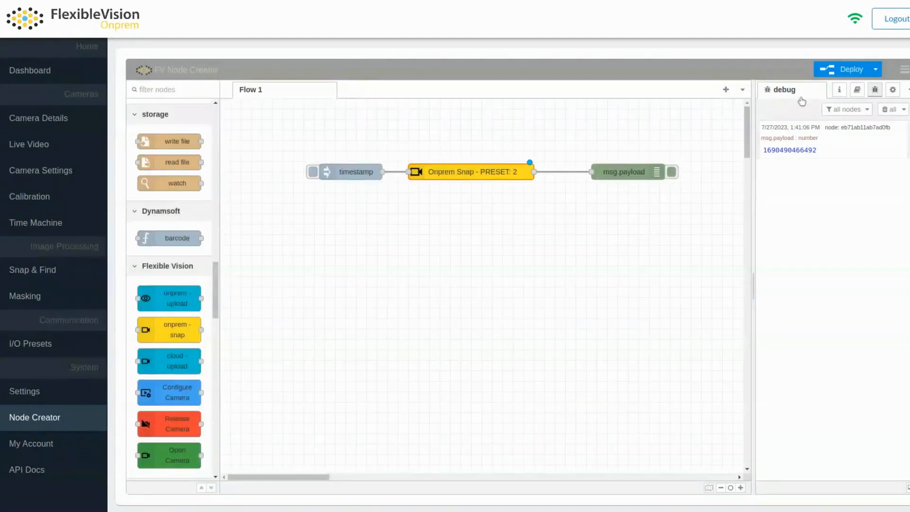
Step: Deploy the flow with the chosen preset and trigger the timestamp node to run the snap
left_click(839, 77)
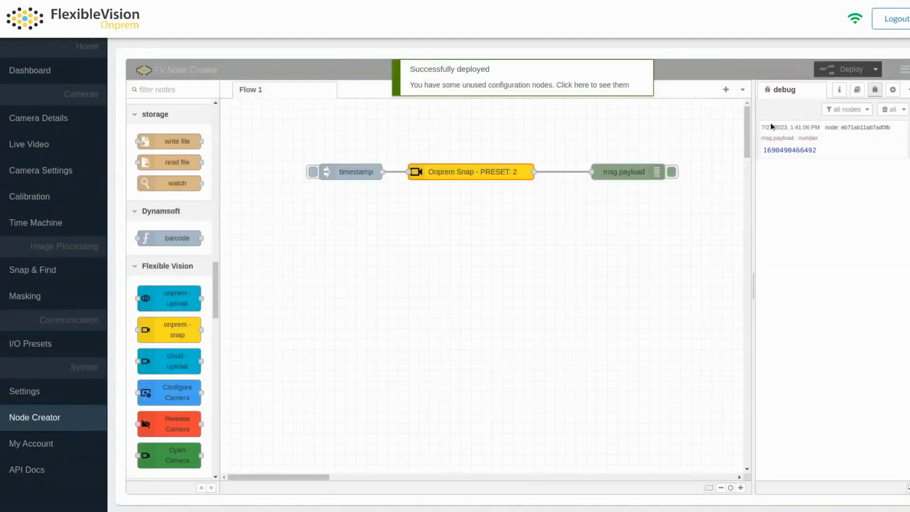
left_click(313, 172)
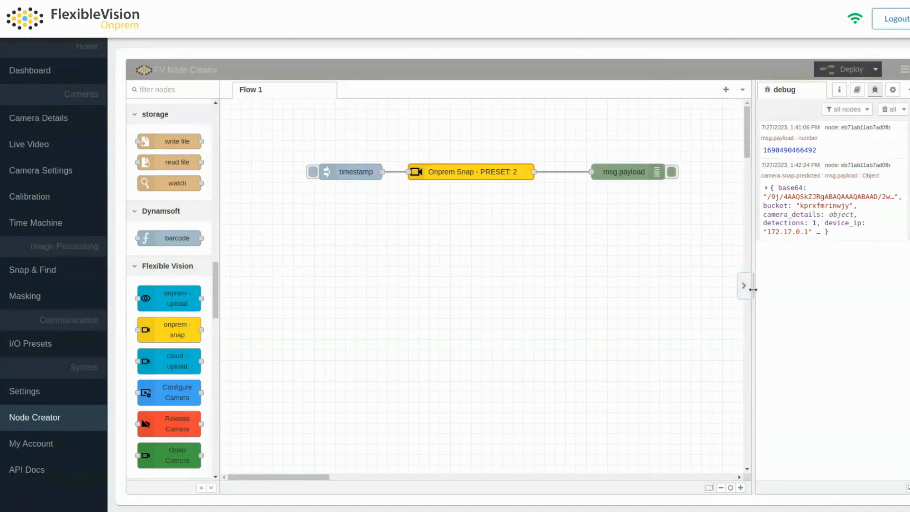
Step: Widen the debug area, expand the camera-snap-predicted message object and examine its camera_details
left_click_drag(752, 285, 633, 291)
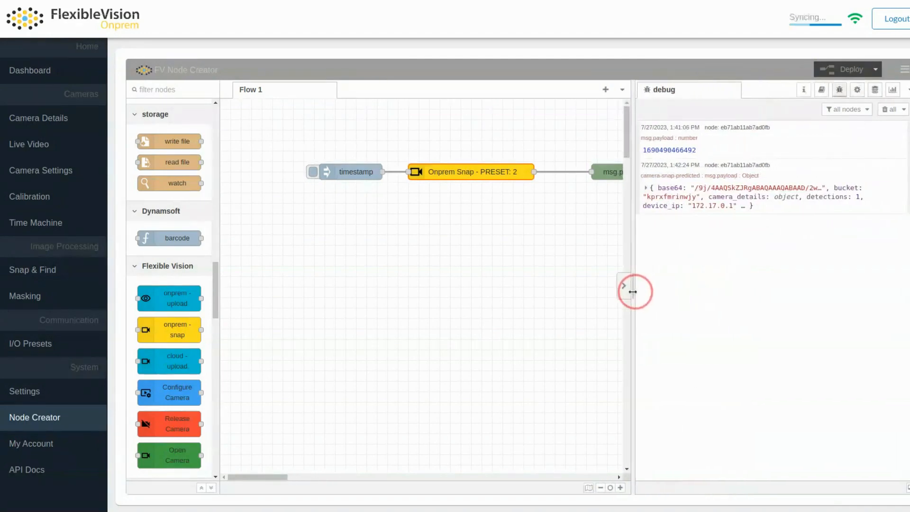
left_click(647, 189)
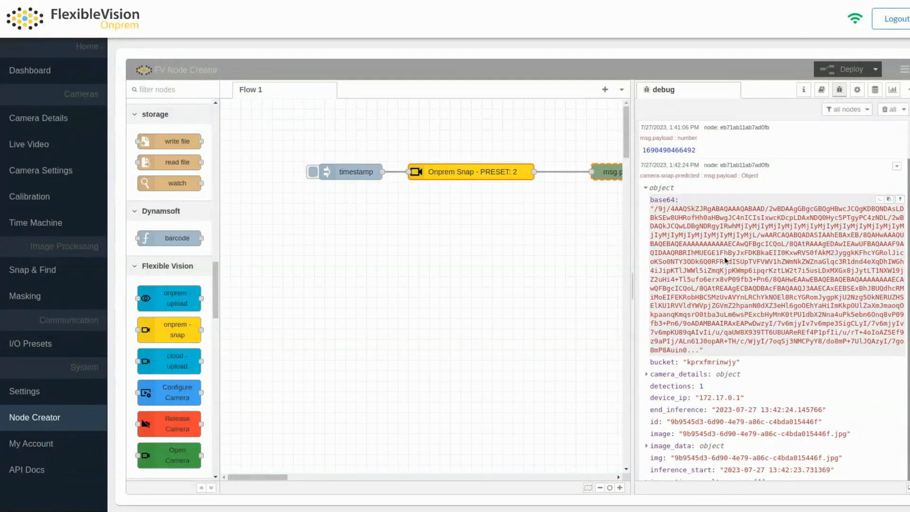
scroll(725, 260, "down", 1)
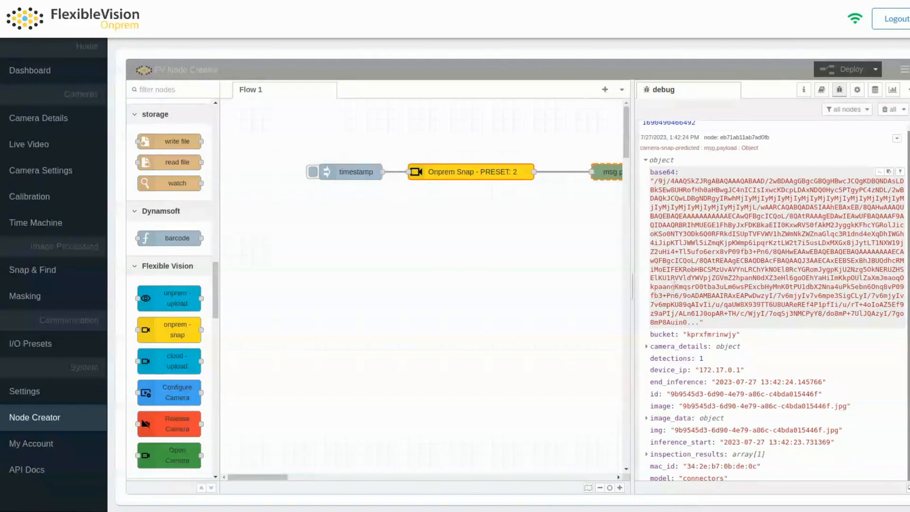
scroll(694, 298, "down", 1)
scroll(673, 279, "down", 2)
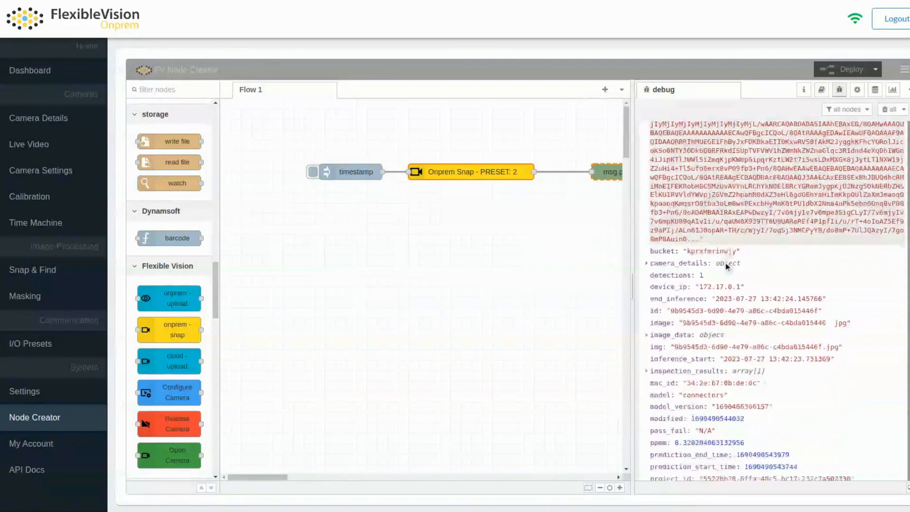
left_click(646, 263)
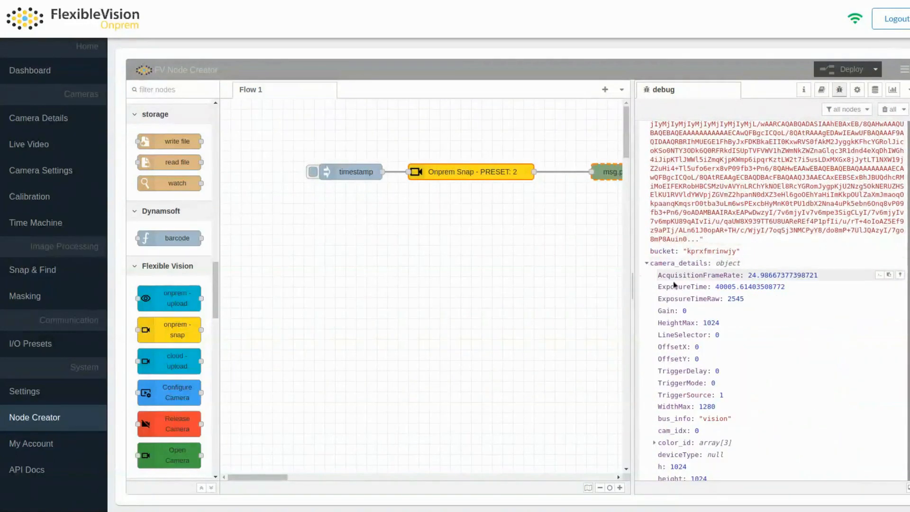
scroll(694, 283, "down", 2)
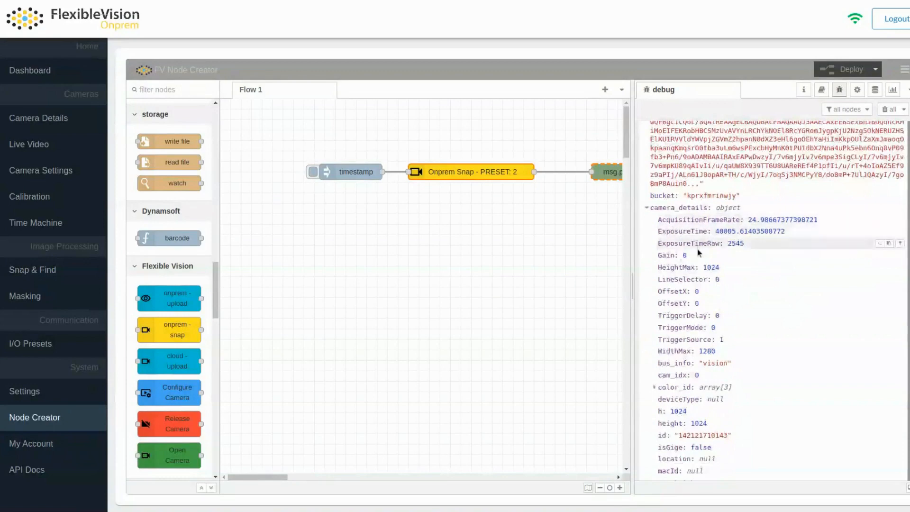
left_click(647, 209)
Step: Expand the first object under inspection_results in the debug message and examine its fields
scroll(650, 270, "down", 2)
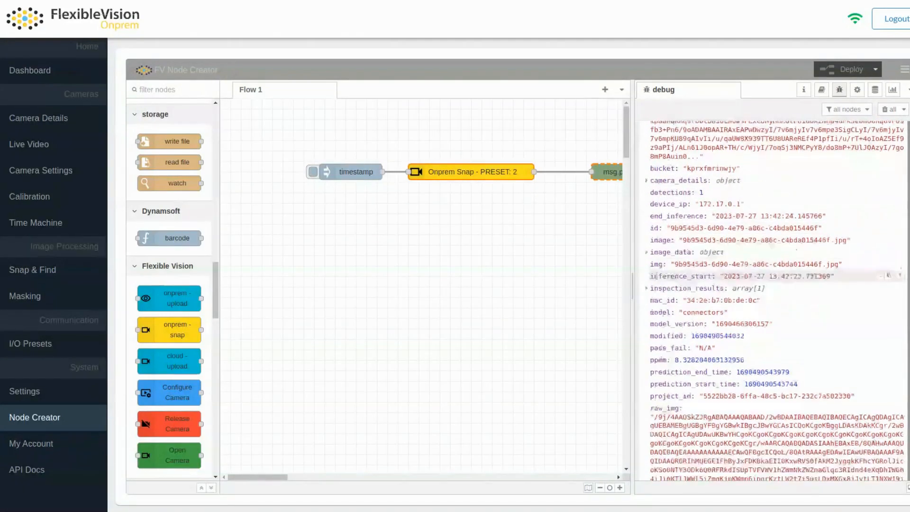
left_click(647, 261)
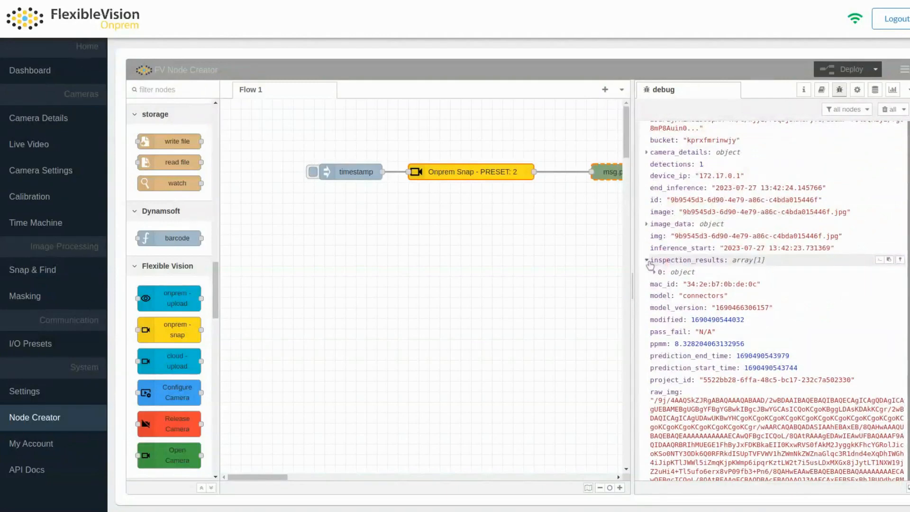
left_click(657, 271)
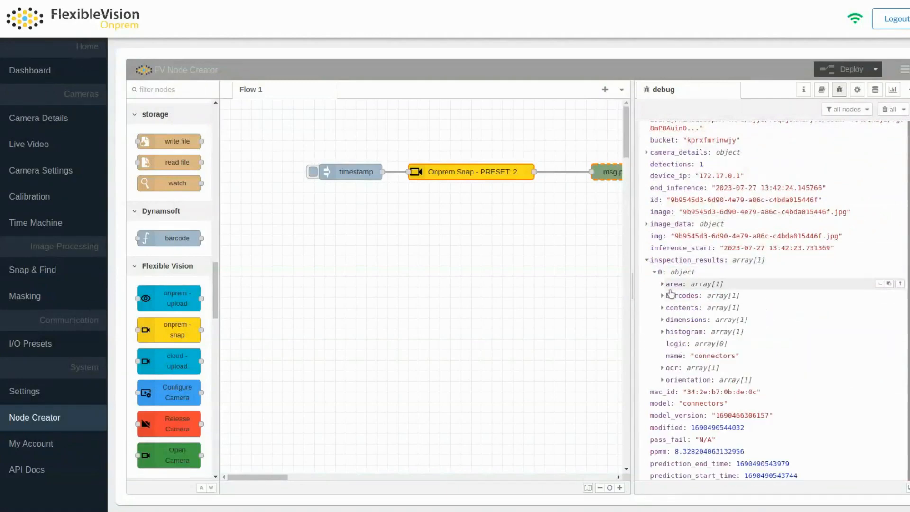
scroll(671, 294, "down", 1)
scroll(671, 294, "down", 1)
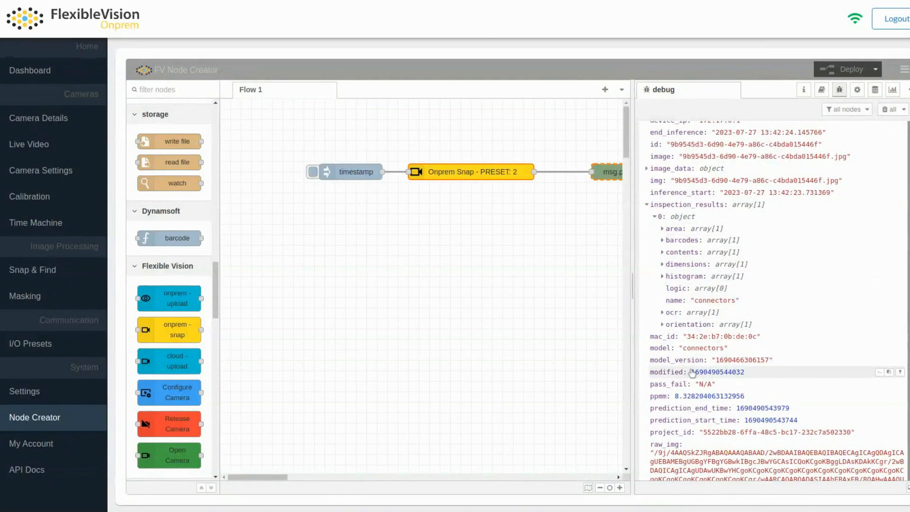
Step: Expand the tags array and its first object in the debug message, and copy the path of its tag field
scroll(686, 382, "down", 2)
scroll(687, 382, "down", 5)
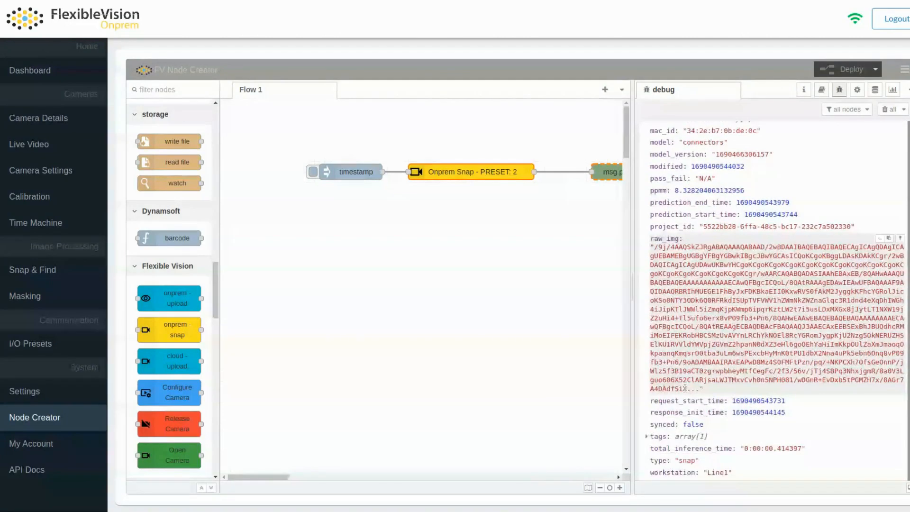
left_click(651, 437)
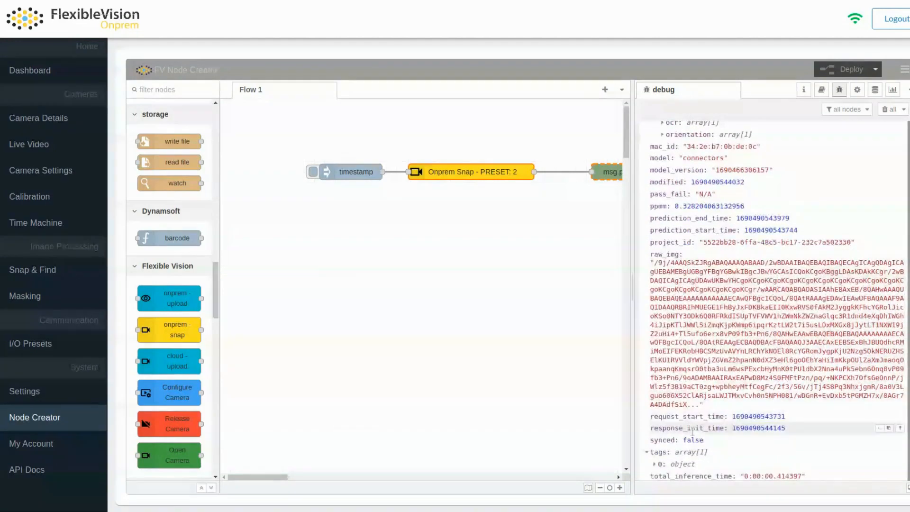
scroll(695, 436, "down", 1)
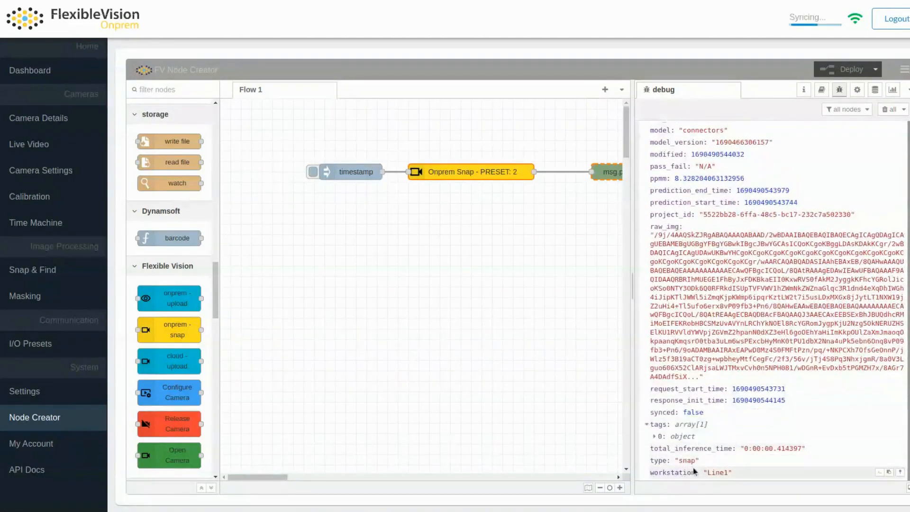
left_click(654, 437)
scroll(711, 459, "down", 5)
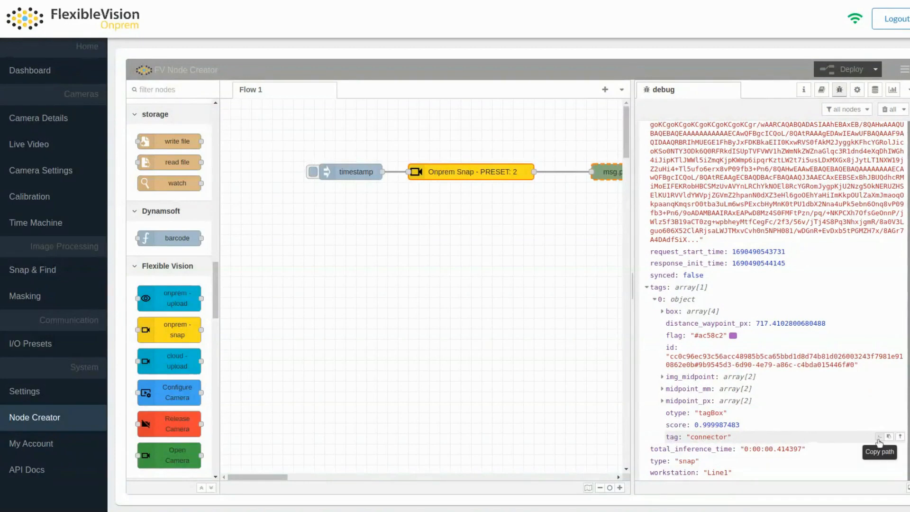
left_click(879, 439)
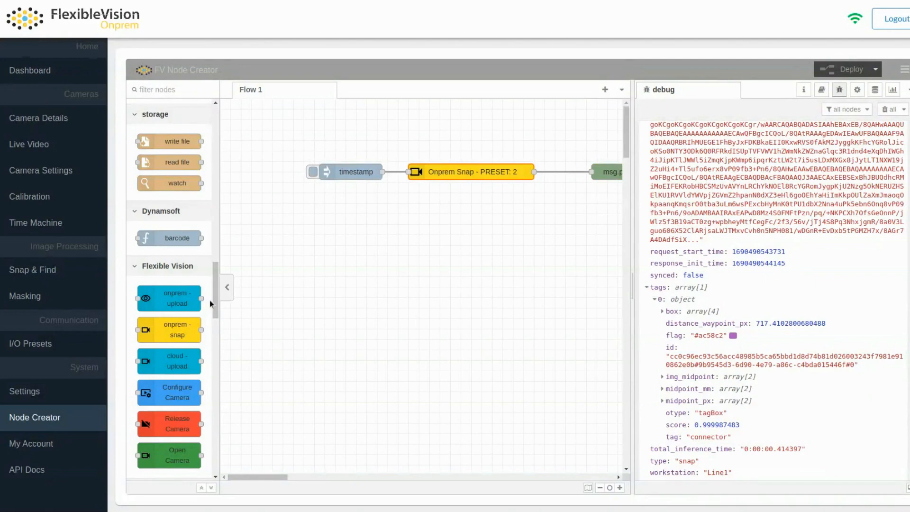
Step: Add a second debug node wired to the Onprem Snap output, and set its output to msg.payload.tags[0].tag
scroll(218, 293, "up", 15)
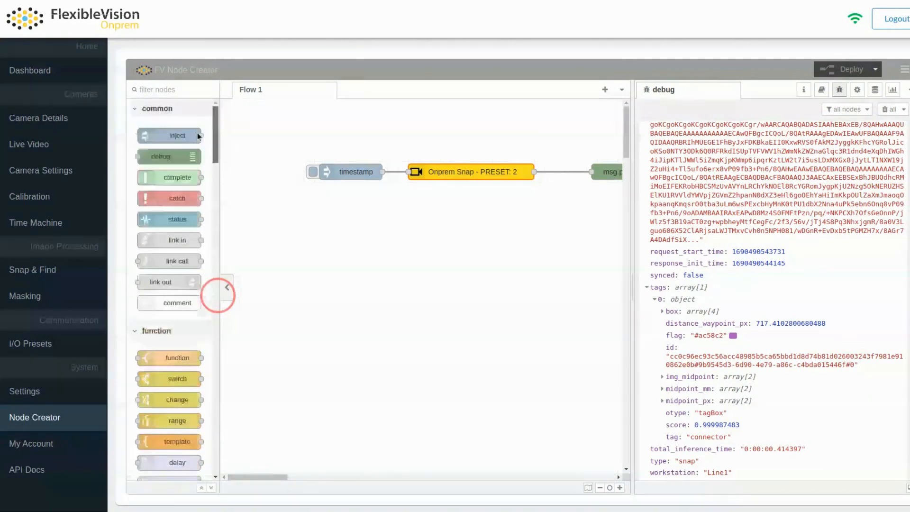
left_click_drag(170, 157, 553, 140)
left_click_drag(535, 172, 518, 141)
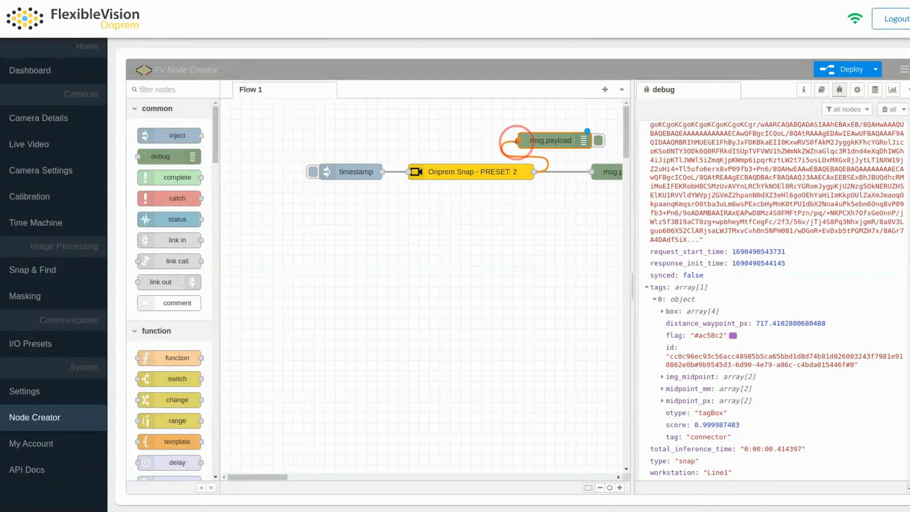
double_click(553, 141)
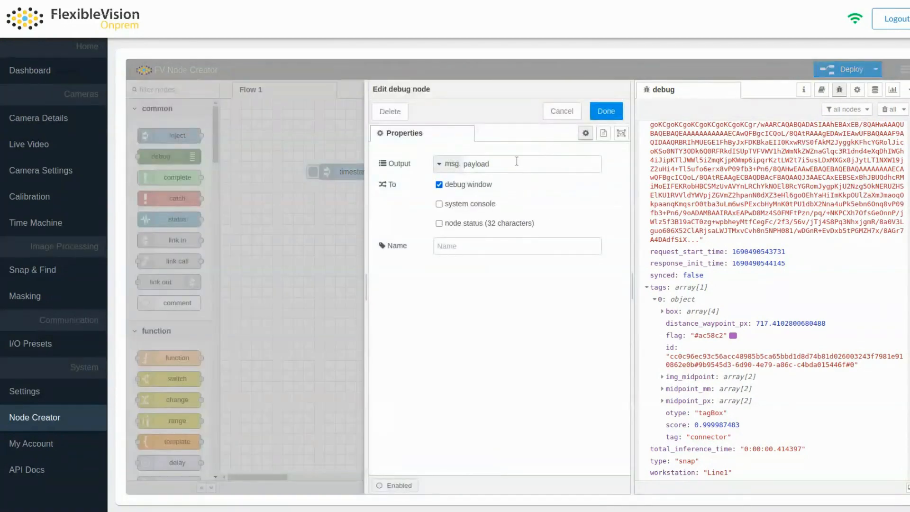
double_click(517, 162)
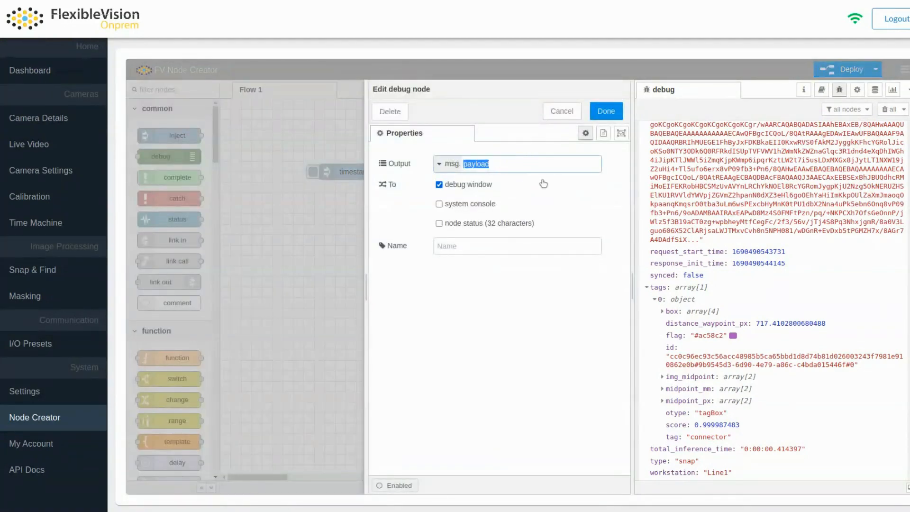
key("ctrl+v")
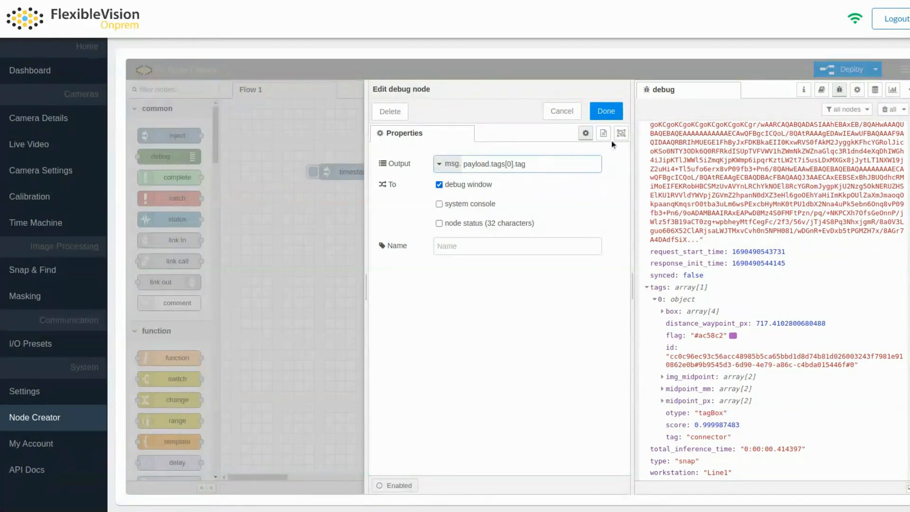
left_click(603, 115)
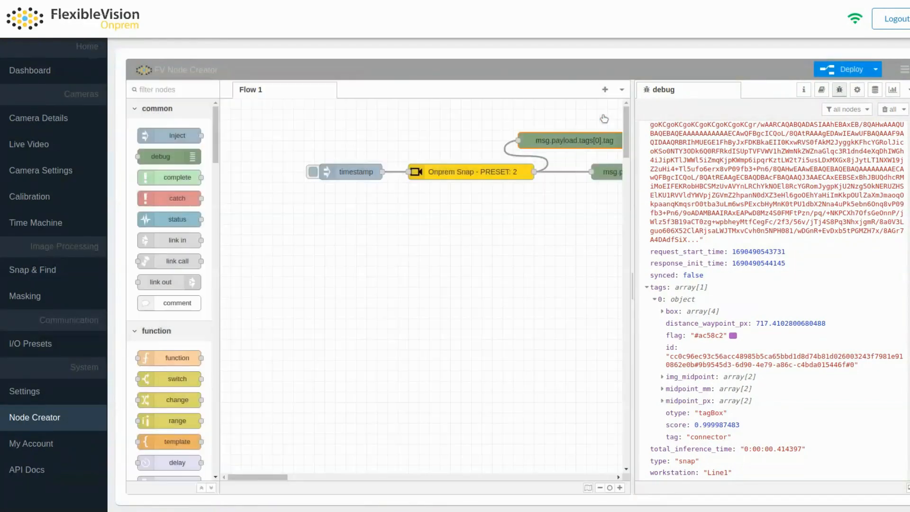
Step: Deploy the flow and, with the debug messages cleared and the debug area narrowed, trigger the timestamp node to run the snap
left_click(846, 71)
left_click(886, 112)
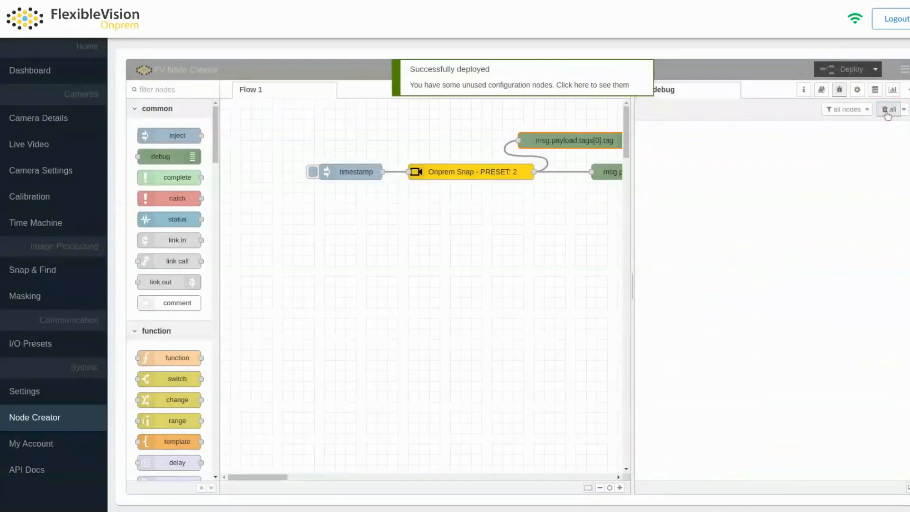
left_click_drag(633, 287, 714, 284)
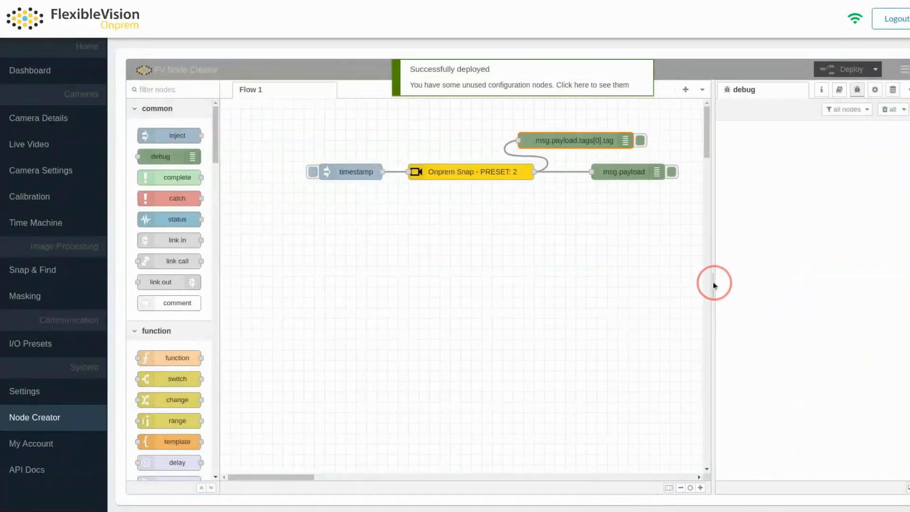
left_click(316, 171)
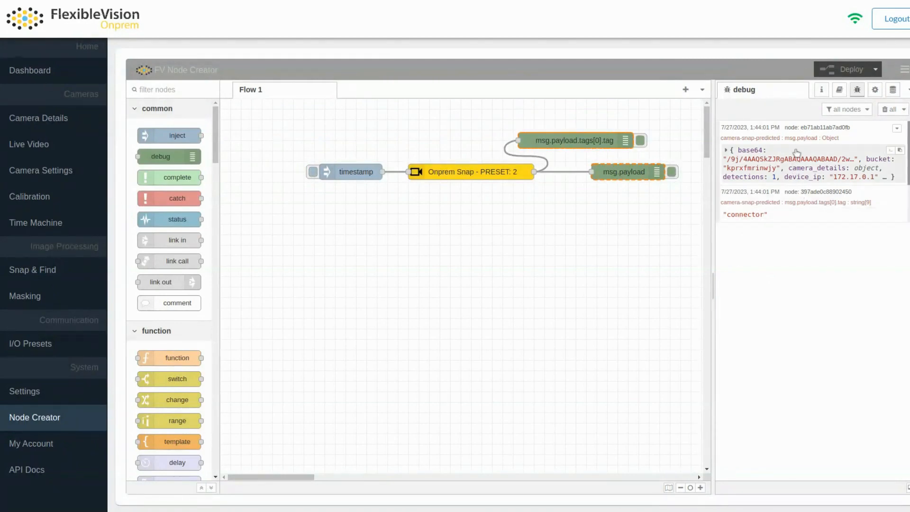
Step: Deactivate the msg.payload debug node and trigger the timestamp node again
left_click(671, 172)
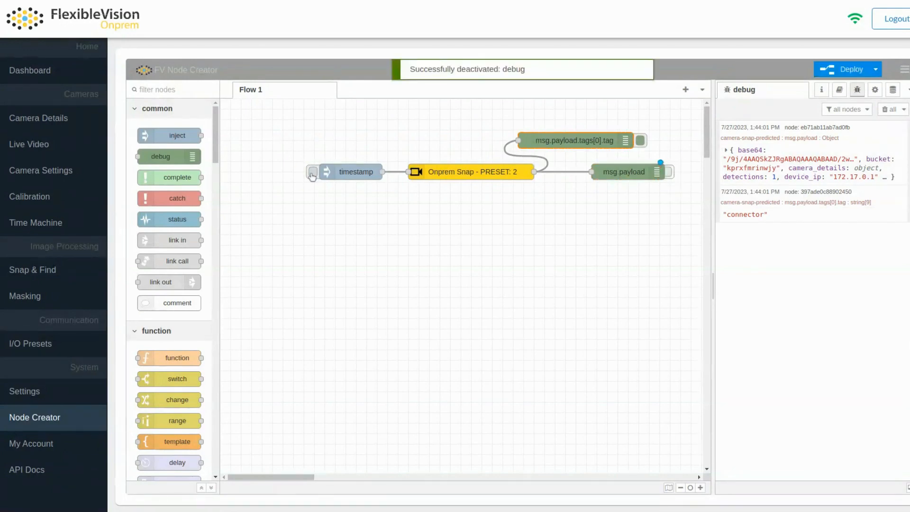
left_click(313, 172)
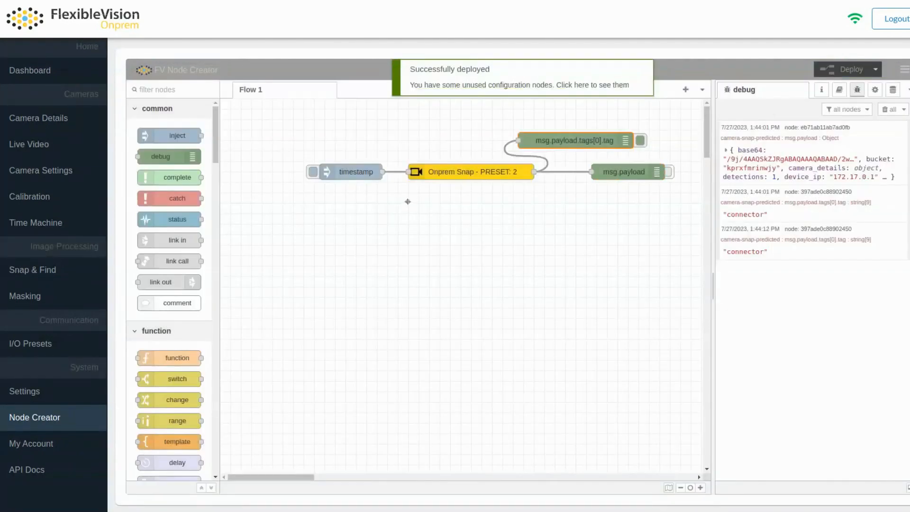
Step: Open the Dashboard and move the FV Node Creator Dashboard widget to the top, swapping it with Recent Predictions
left_click(32, 71)
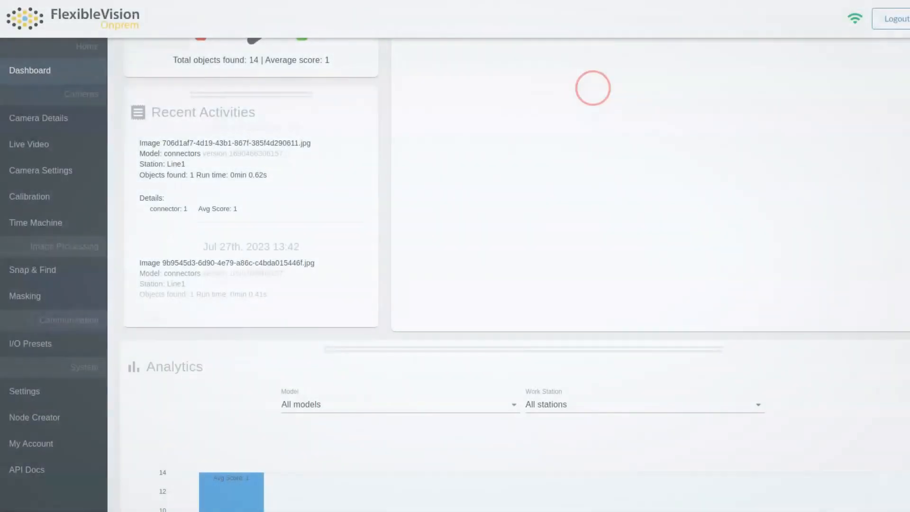
scroll(562, 219, "up", 6)
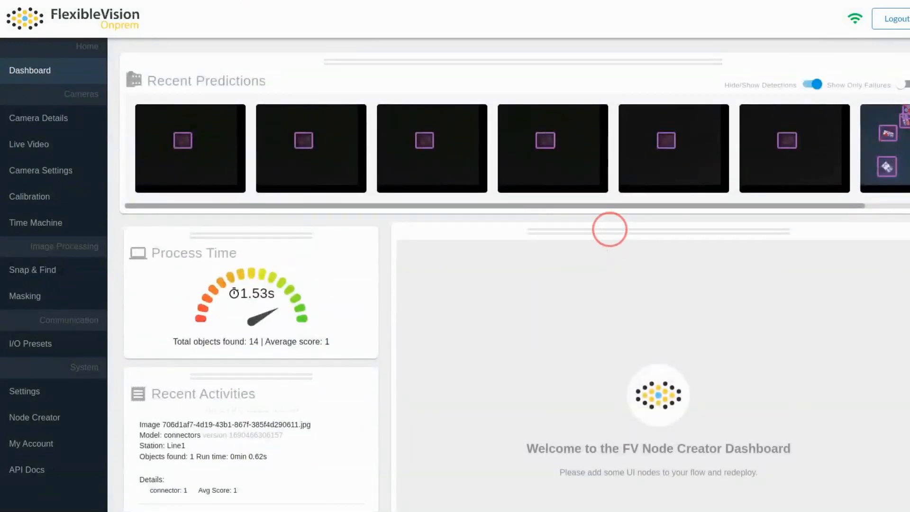
left_click_drag(609, 229, 468, 76)
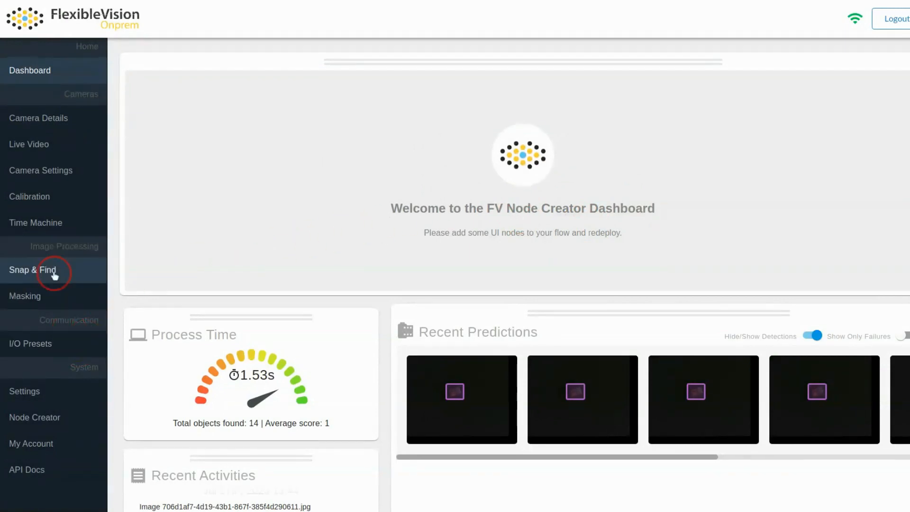
Step: Return to the Node Creator, add a dashboard button node above the timestamp node and wire it to the Onprem Snap input
left_click(40, 422)
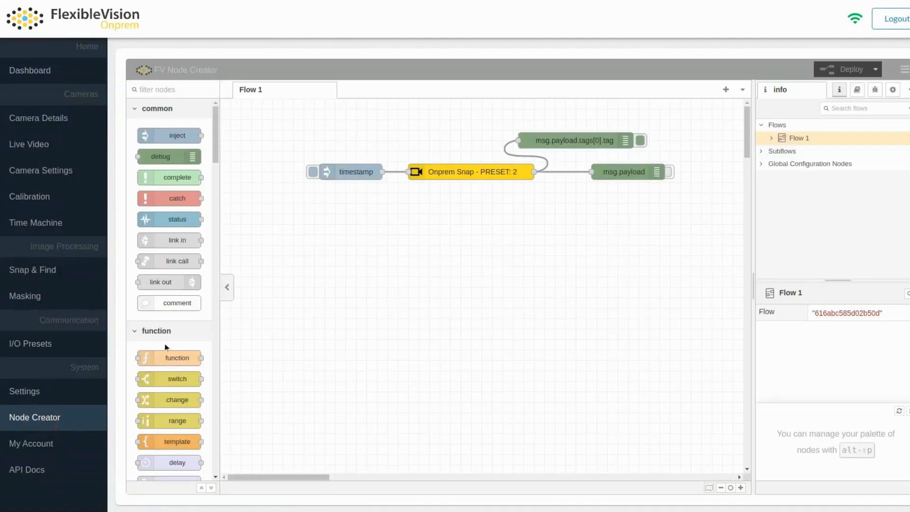
scroll(175, 370, "down", 5)
scroll(175, 386, "down", 10)
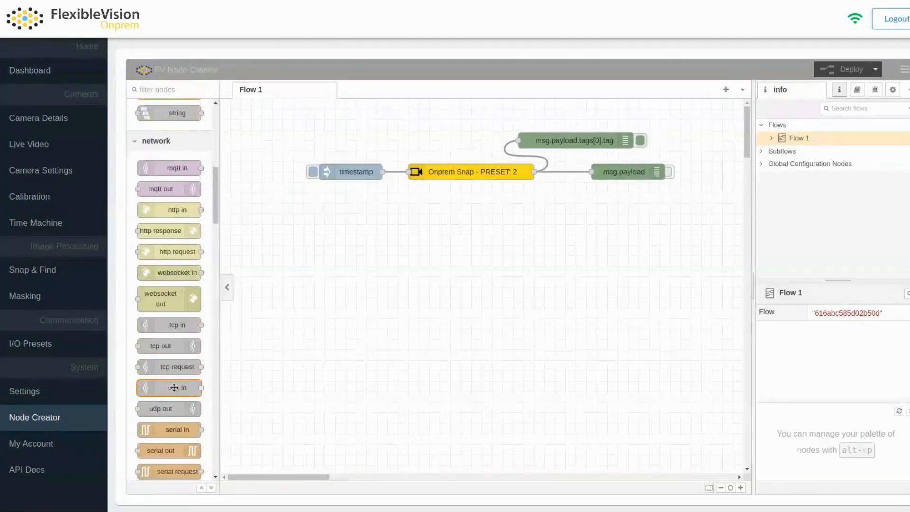
scroll(173, 398, "down", 10)
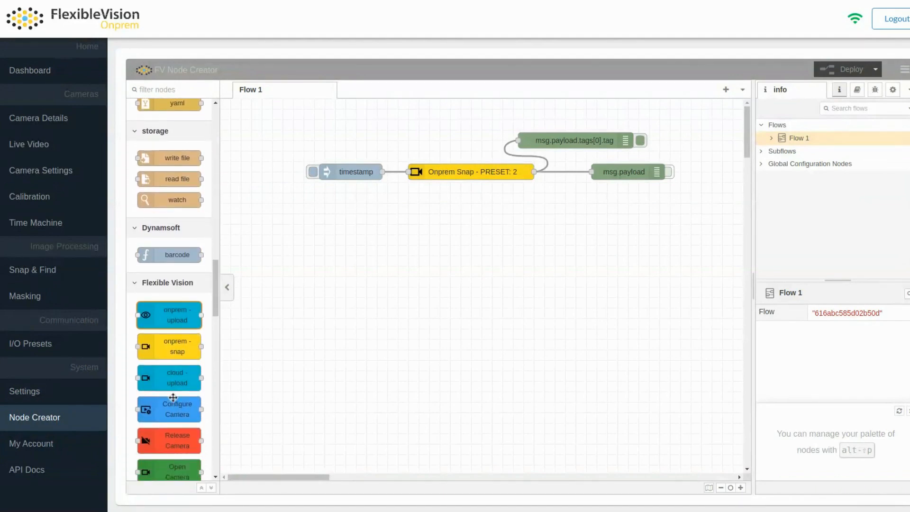
scroll(174, 403, "down", 10)
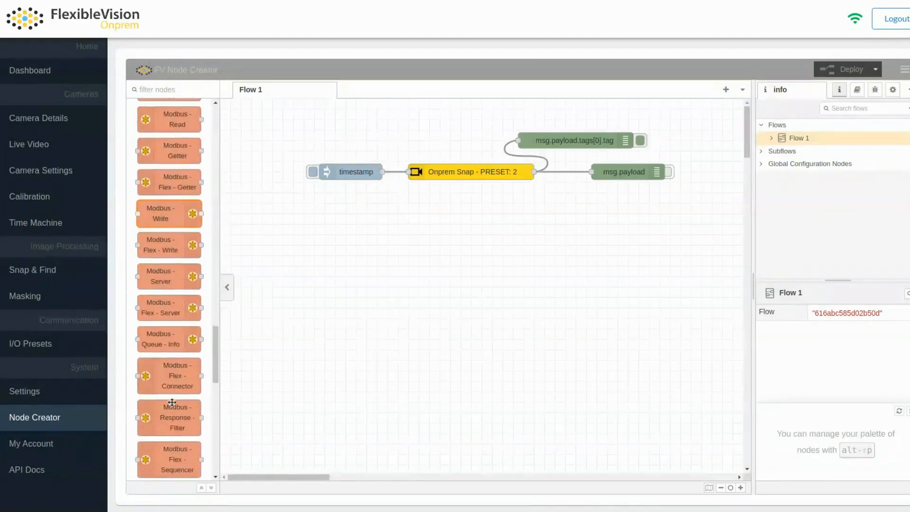
scroll(173, 407, "down", 3)
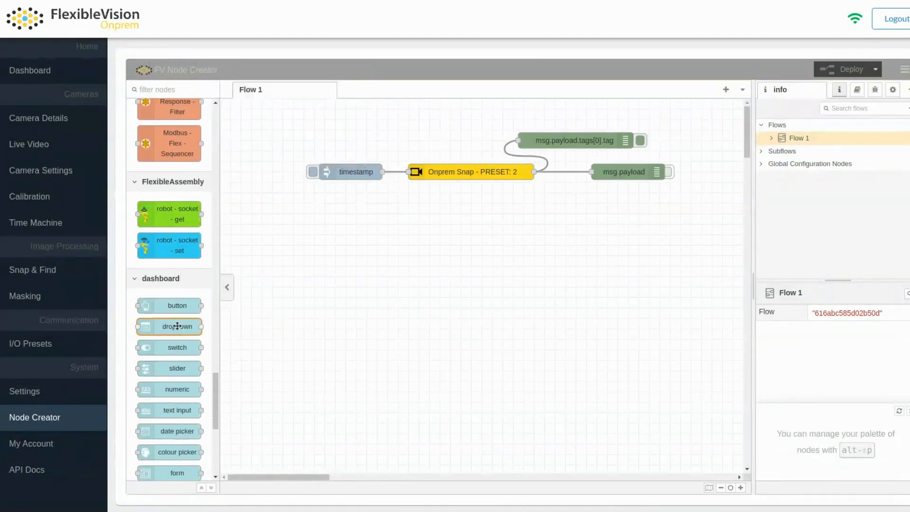
left_click(161, 308)
left_click_drag(161, 308, 409, 171)
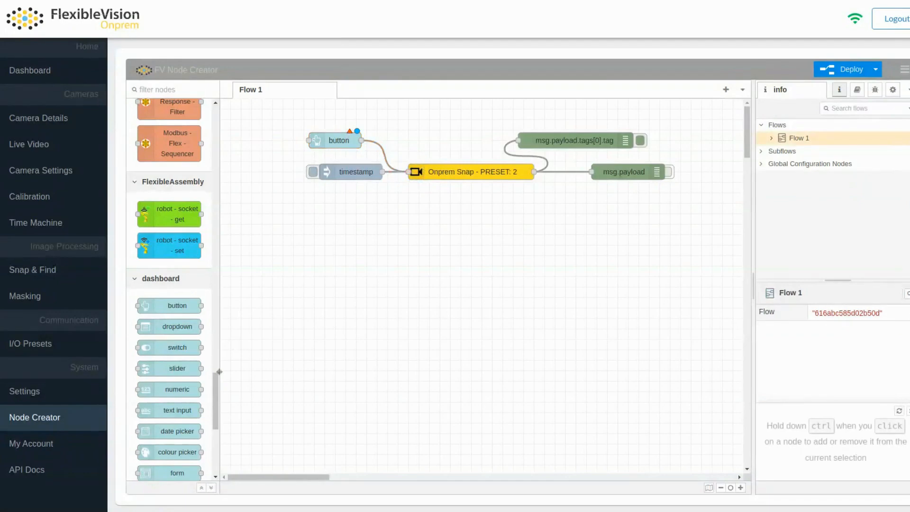
Step: Add a dashboard text node below the msg.payload debug node, and place a change node directly in front of it
scroll(168, 442, "down", 2)
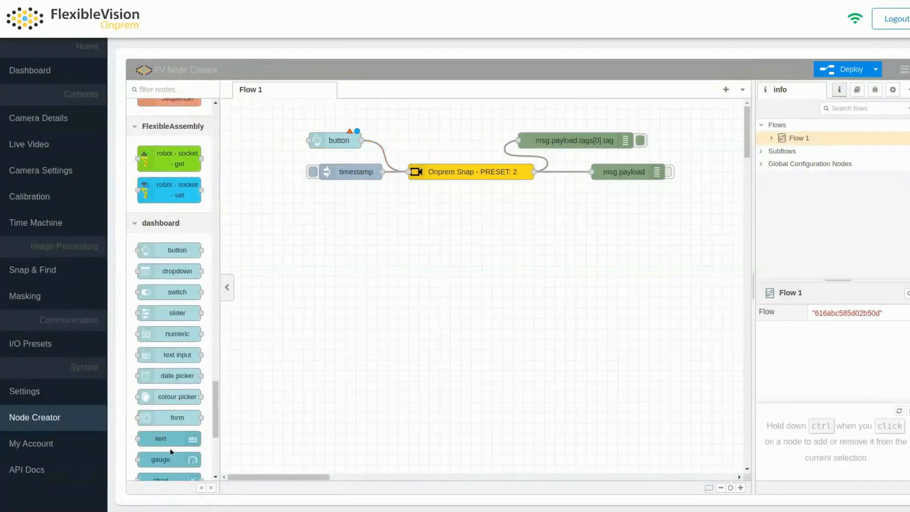
left_click_drag(186, 437, 645, 206)
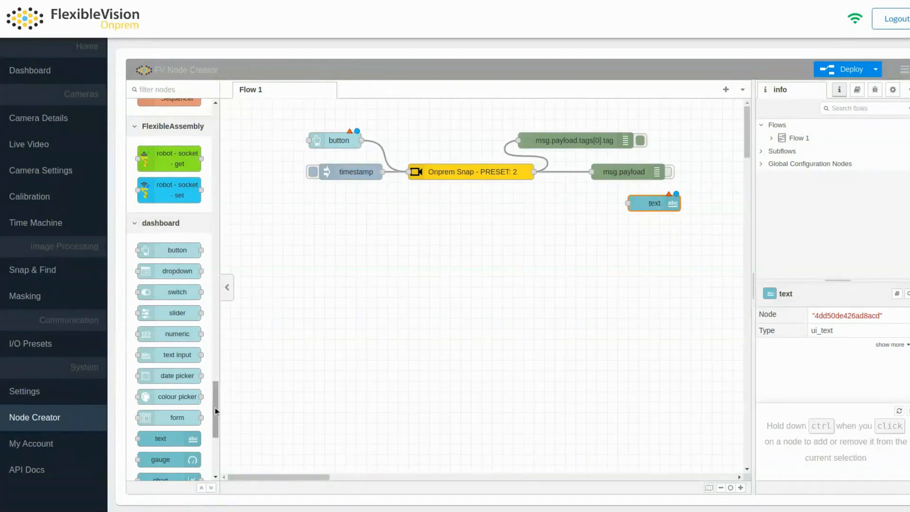
left_click_drag(218, 409, 215, 156)
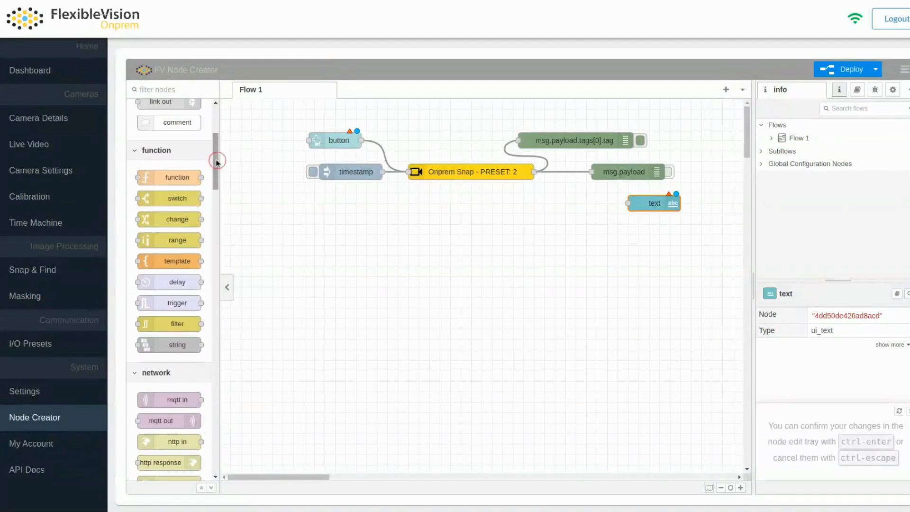
left_click(153, 223)
left_click_drag(153, 223, 547, 204)
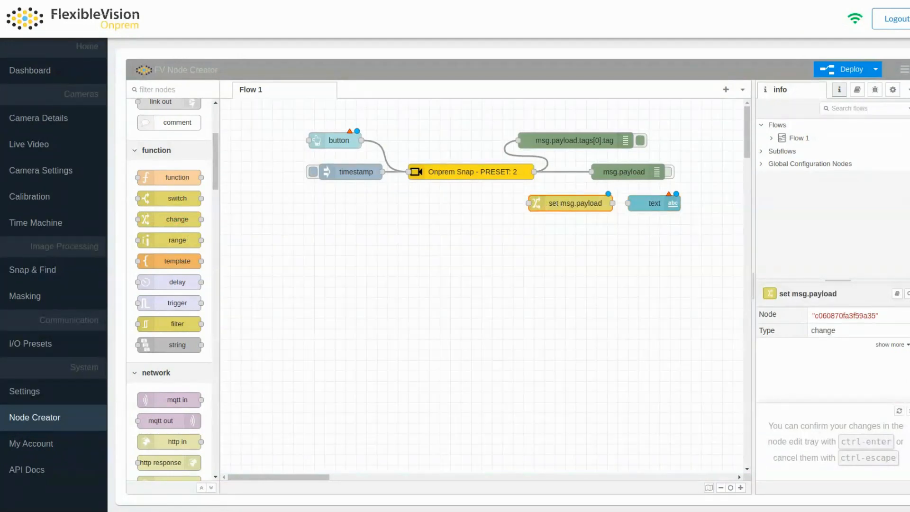
Step: Configure the change node to set msg.payload to msg.payload.tags[0].tag, and wire its output to the text node
double_click(561, 204)
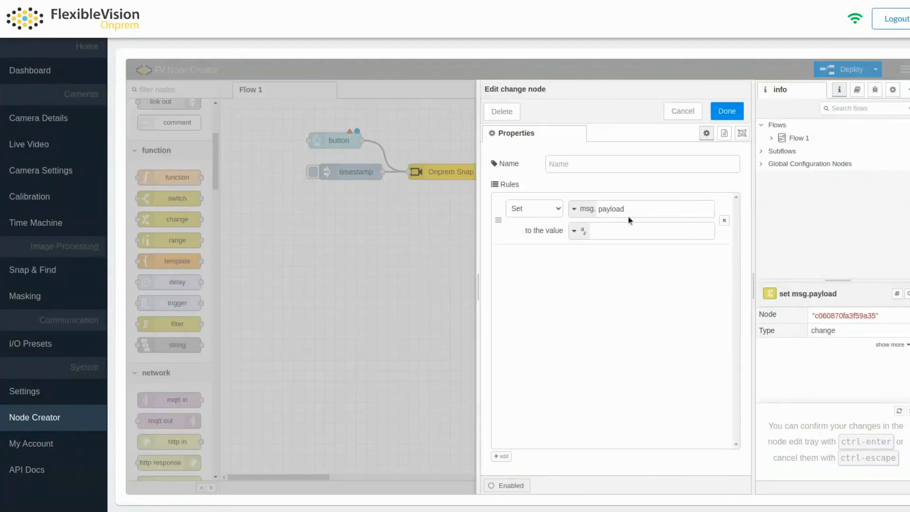
left_click(608, 233)
left_click(576, 235)
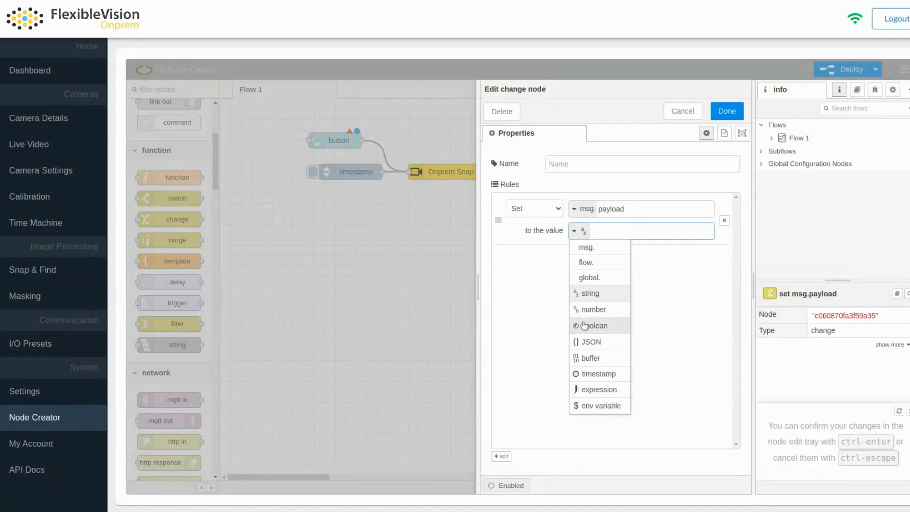
left_click(586, 248)
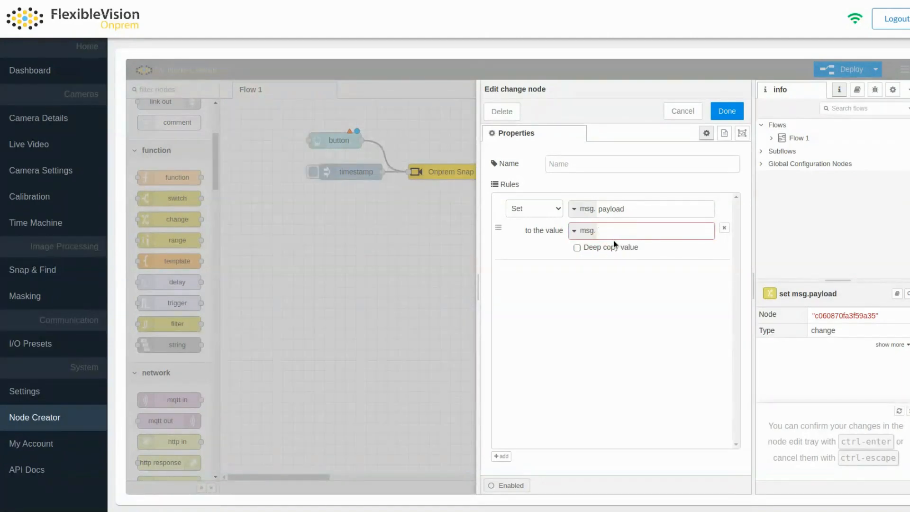
type("payload.tags[0].tag")
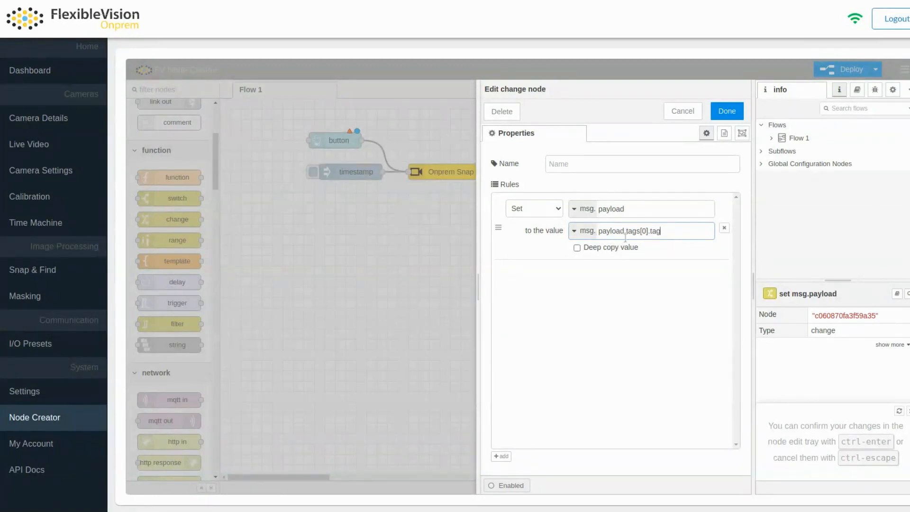
left_click(727, 112)
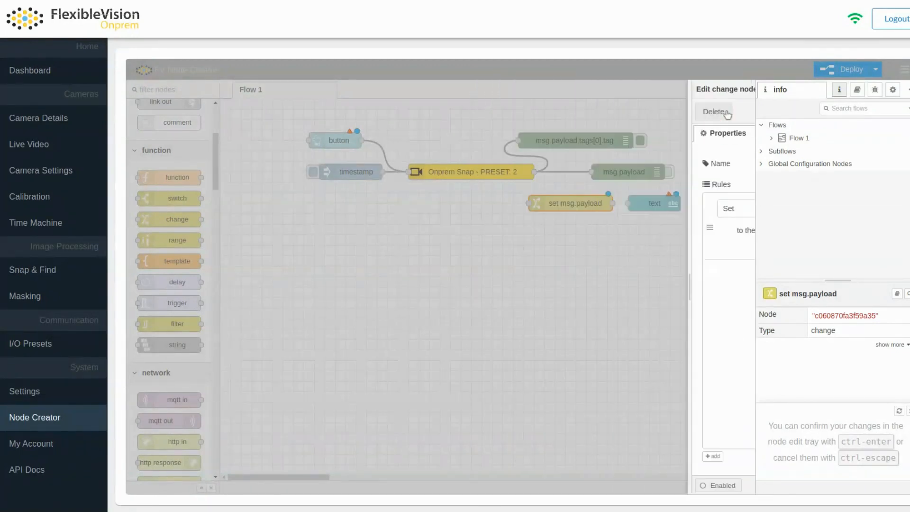
left_click_drag(612, 203, 630, 204)
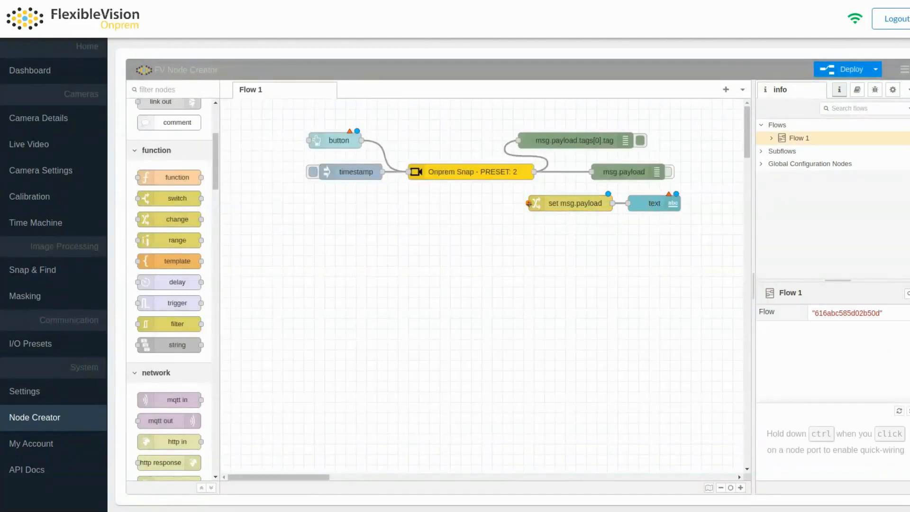
Step: Wire the Onprem Snap output to the set msg.payload change node, and label the dashboard button node "Click Me"
left_click_drag(529, 202, 533, 172)
double_click(338, 142)
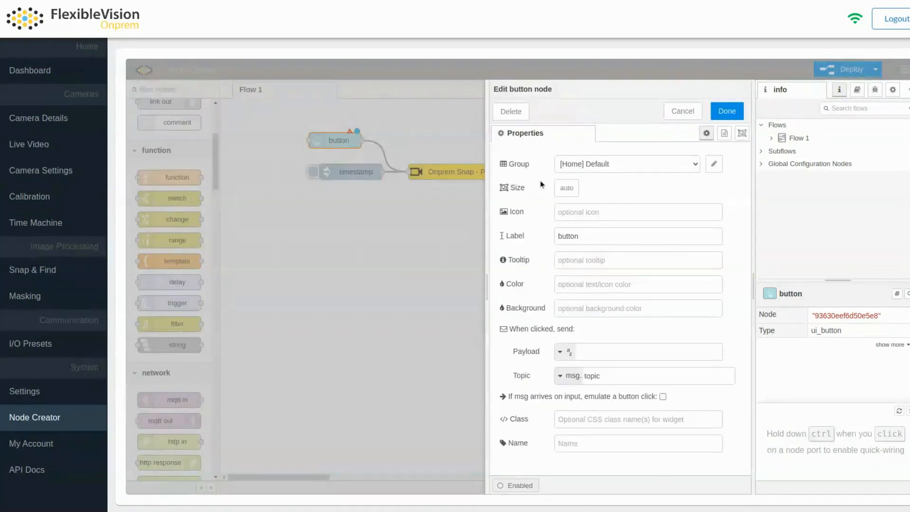
double_click(575, 236)
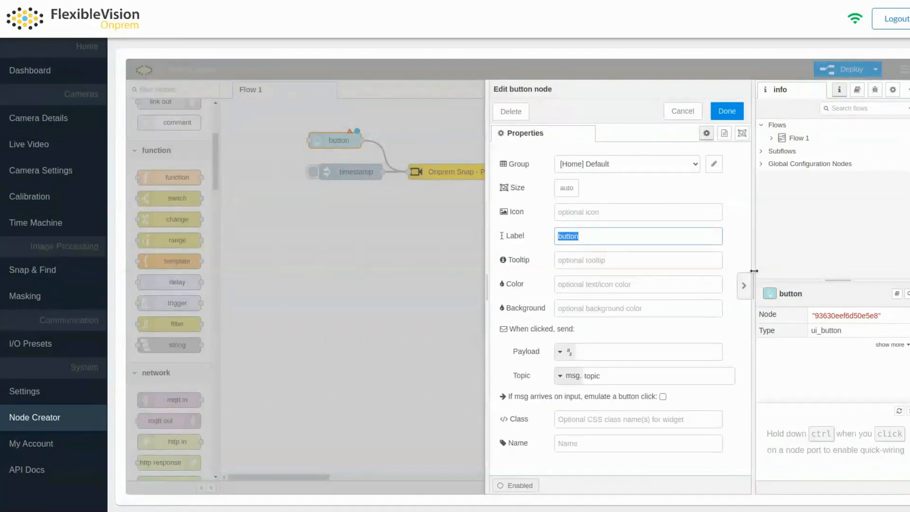
type("Cl")
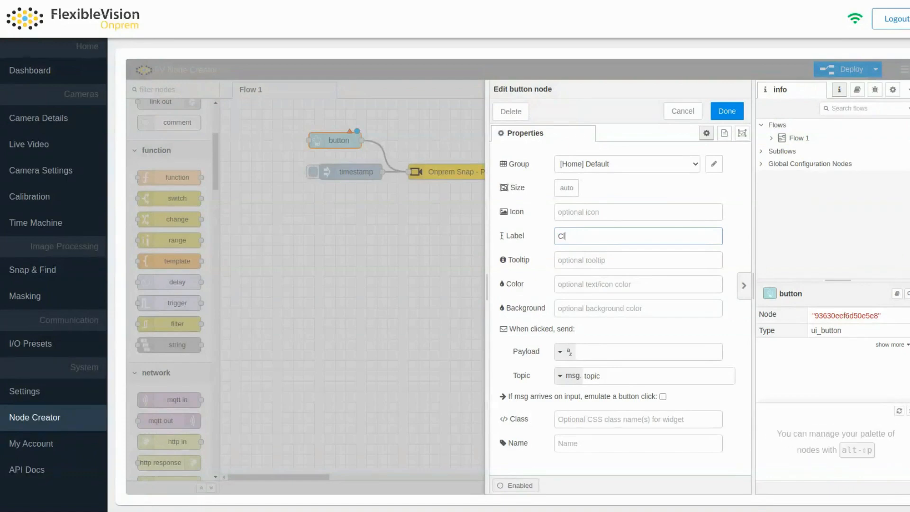
type("ick Me")
left_click(728, 112)
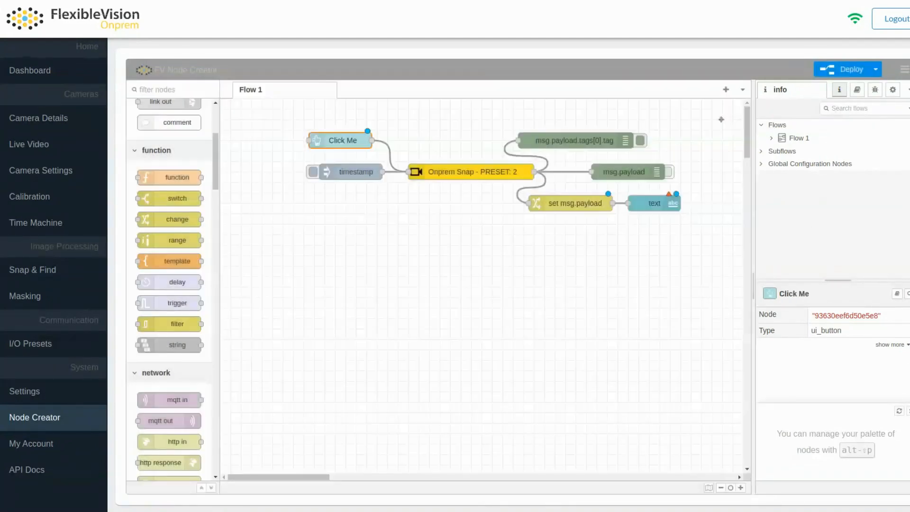
Step: Set the label of the dashboard text node after the change node to "Result Found"
double_click(658, 205)
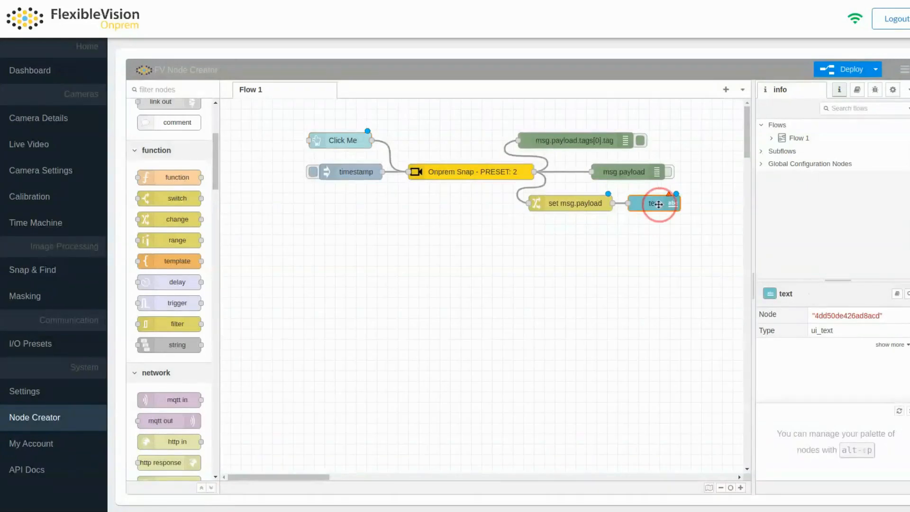
double_click(606, 213)
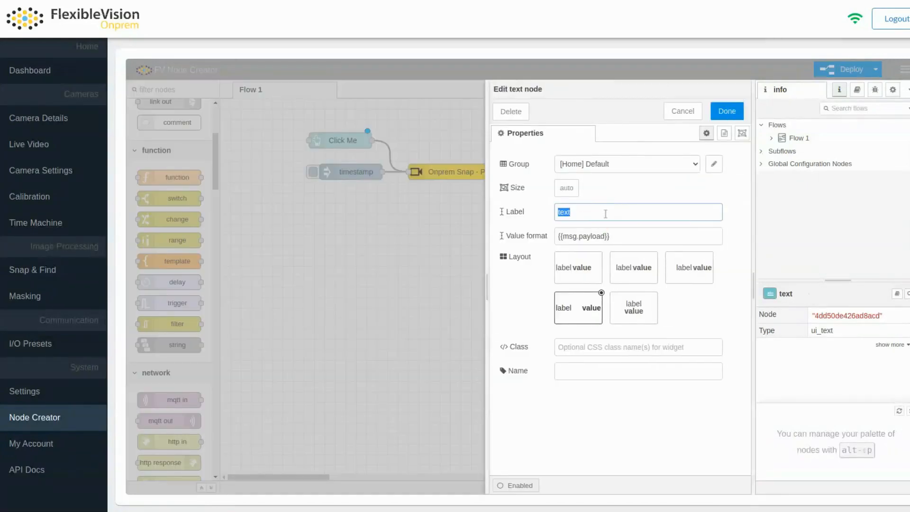
type("Result ")
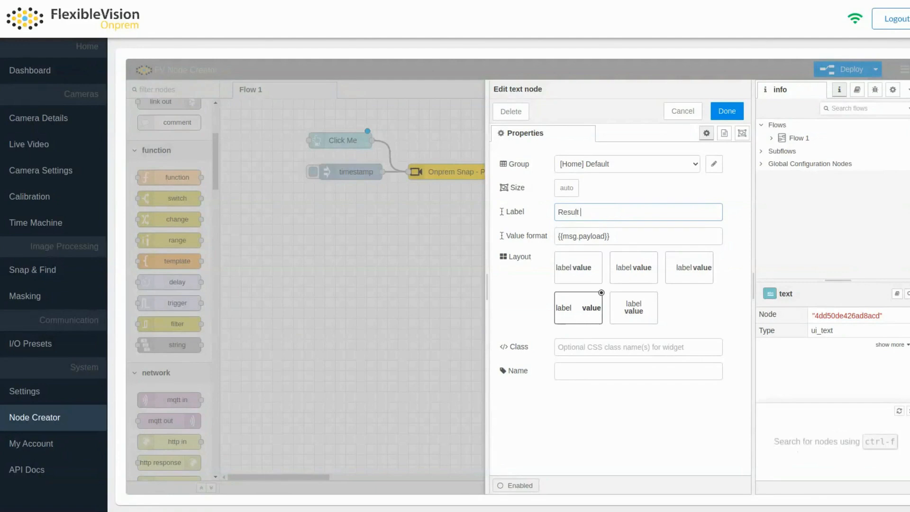
type("Found")
left_click(726, 115)
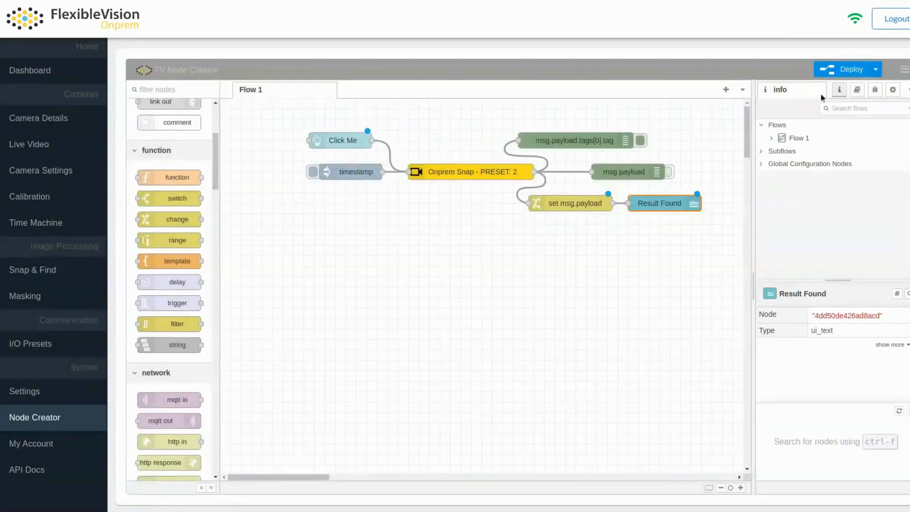
Step: Delete the msg.payload debug node wired to the Onprem Snap output, and deploy the flow
left_click(648, 172)
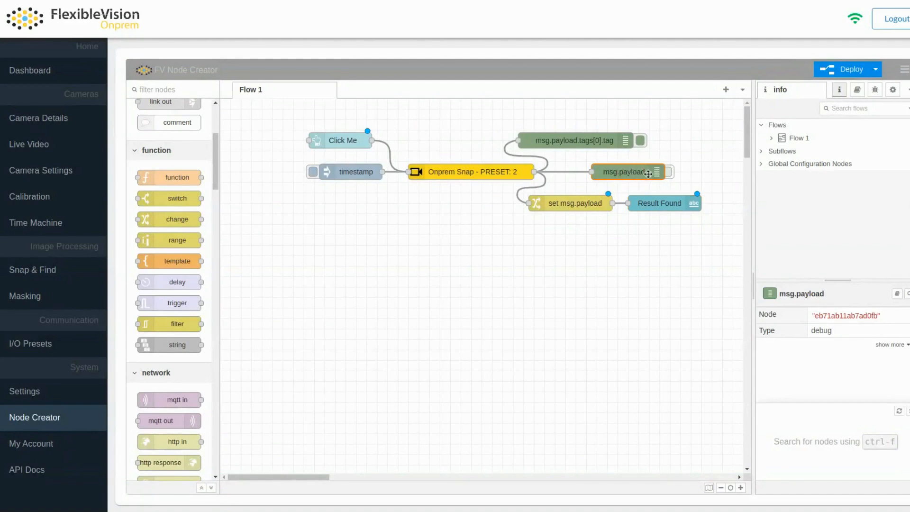
key("Delete")
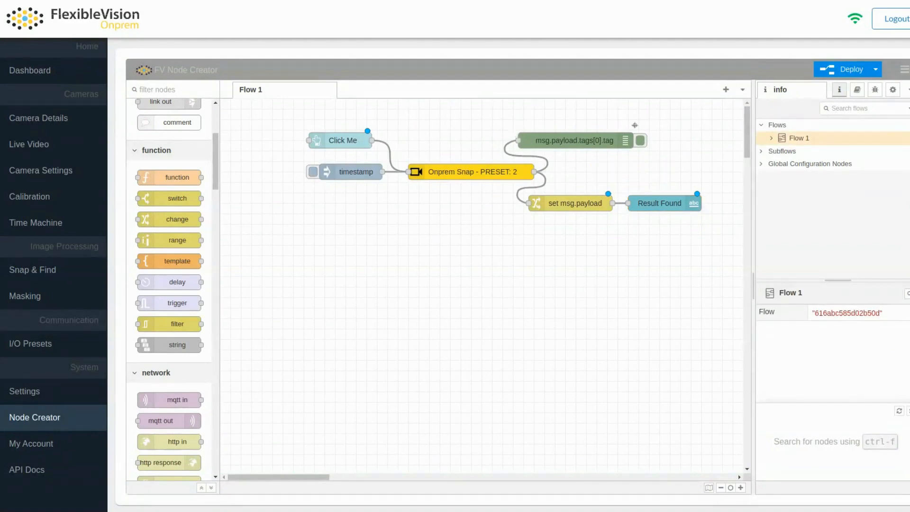
left_click(846, 71)
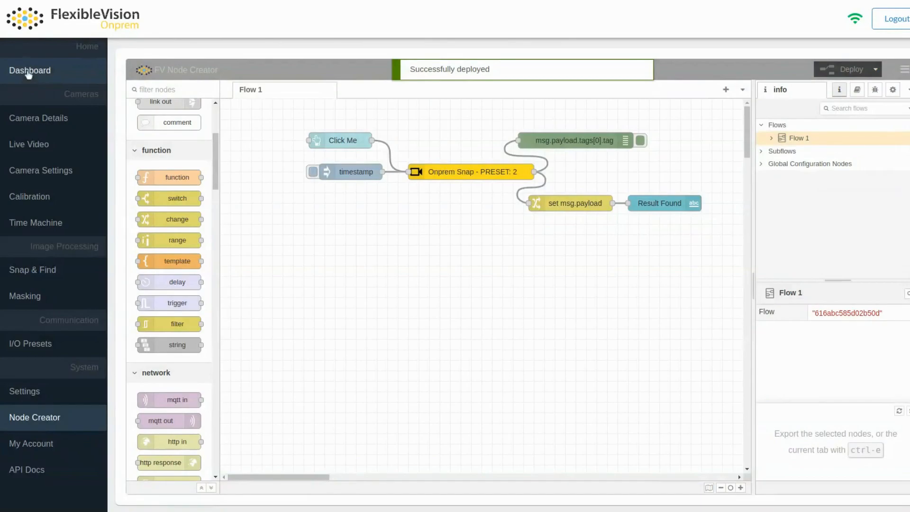
Step: Open the Dashboard and test the flow by triggering a camera snap with the Click Me widget
left_click(29, 71)
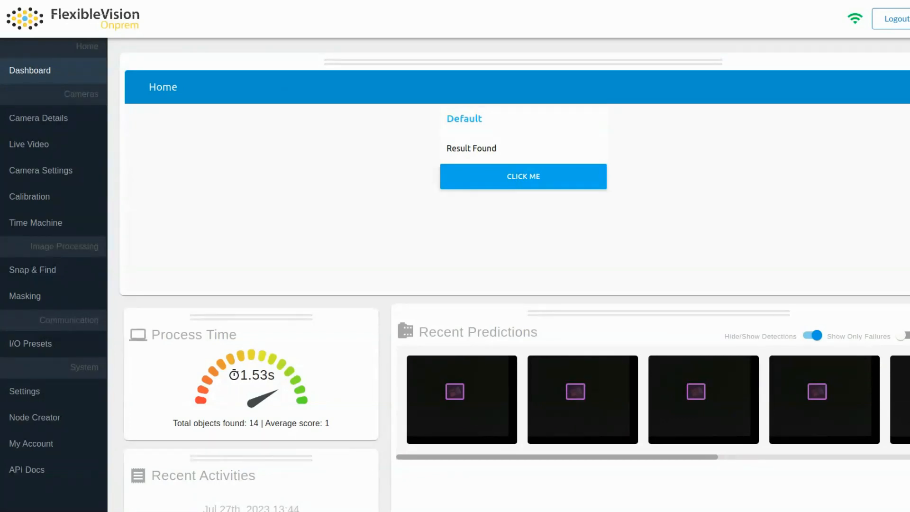
left_click(518, 178)
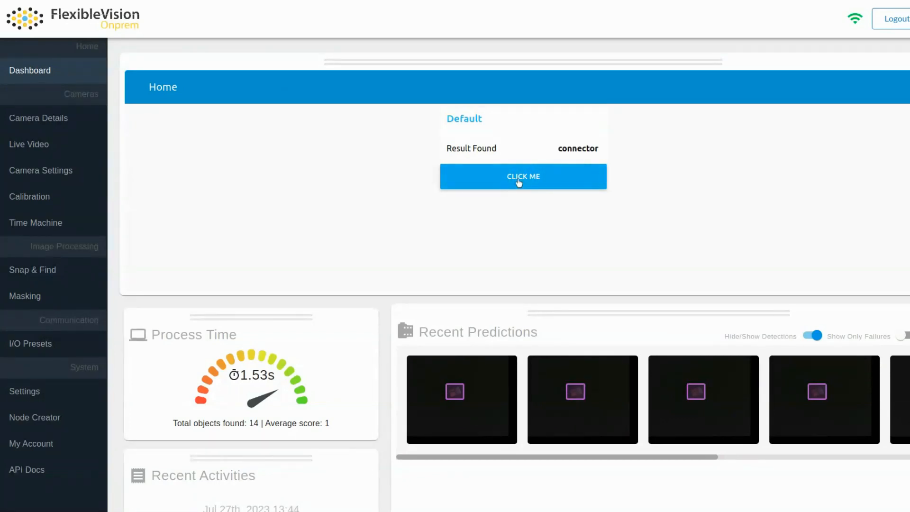